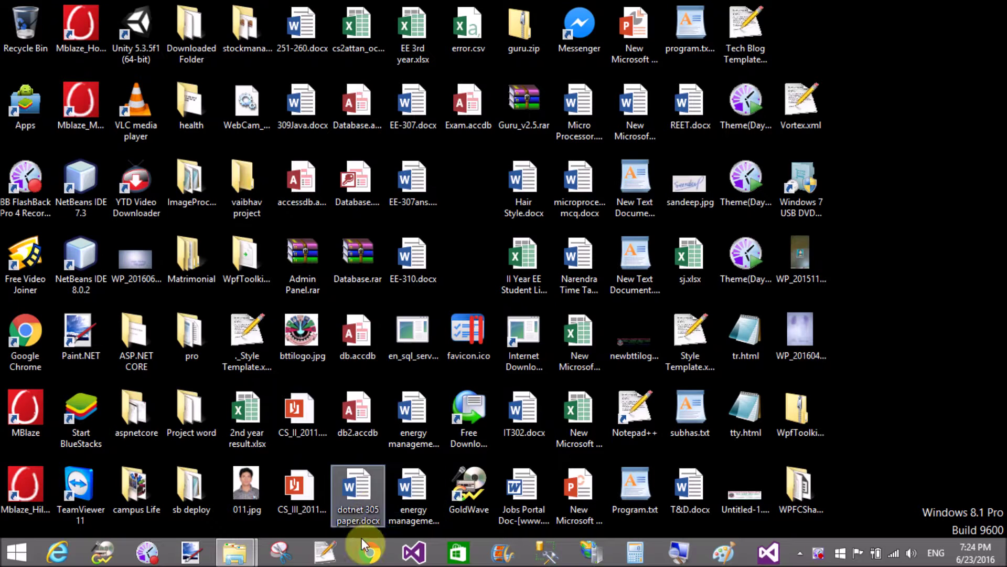
# - Launch Chrome and go to easywebcam.codeplex.com
pyautogui.click(368, 553)
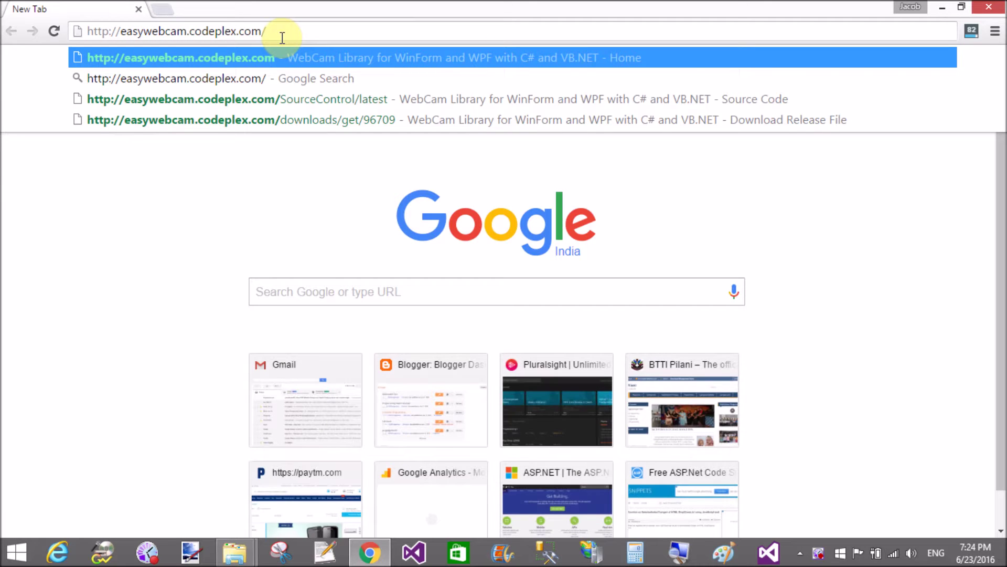
pyautogui.press('Return')
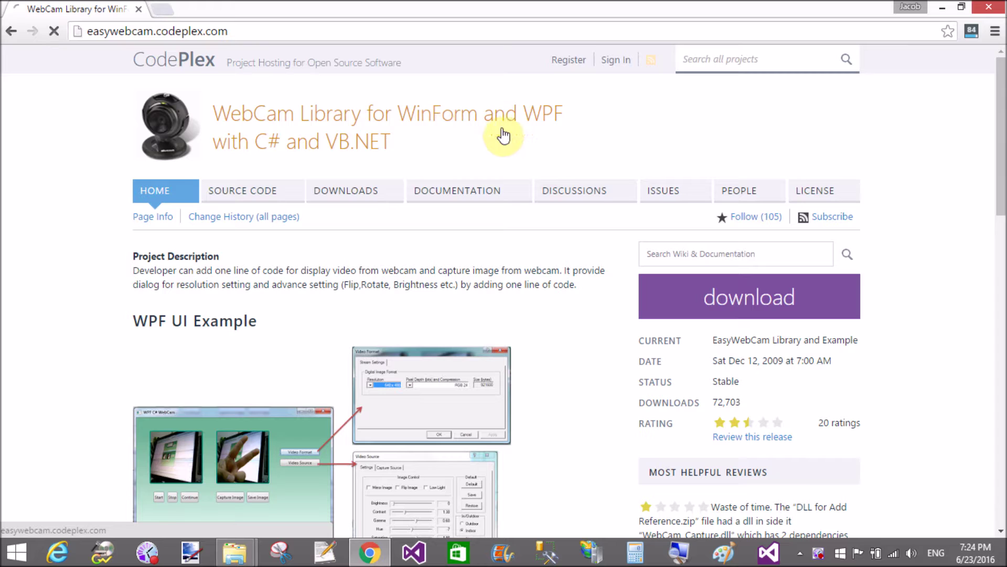
# - Download the EasyWebCam (1).zip release and show it in its Downloads folder
pyautogui.click(699, 306)
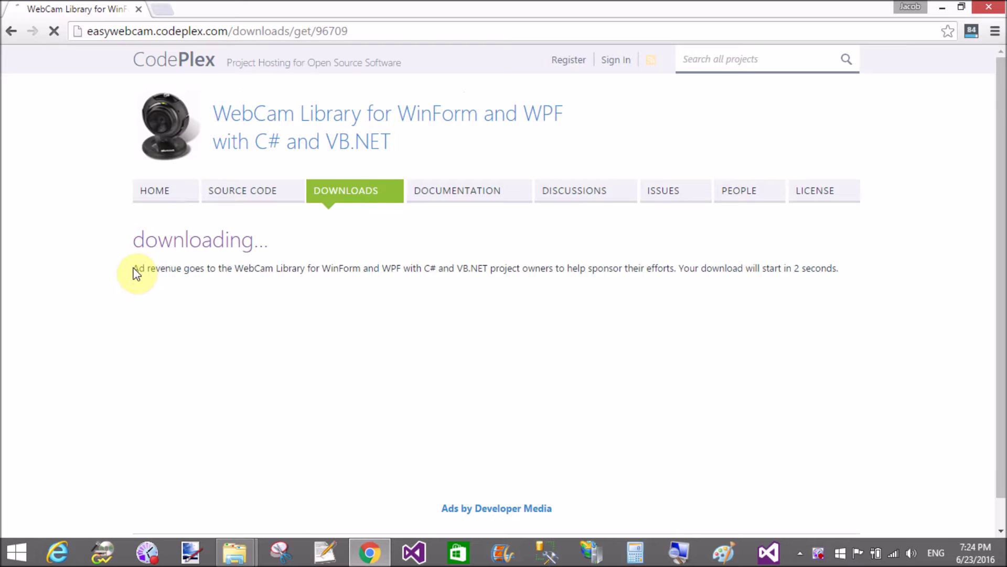
pyautogui.moveTo(134, 269); pyautogui.dragTo(826, 260)
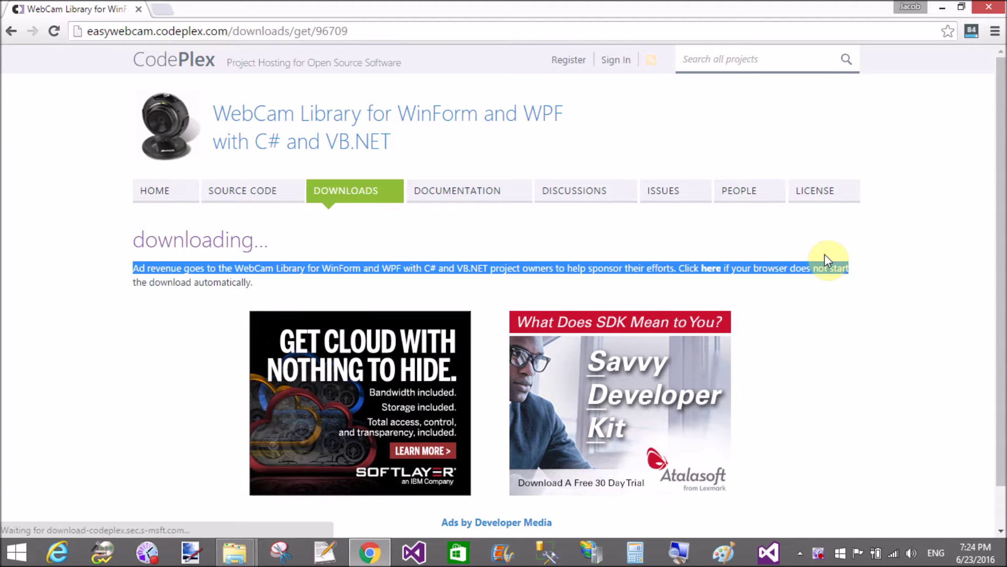
pyautogui.click(826, 260)
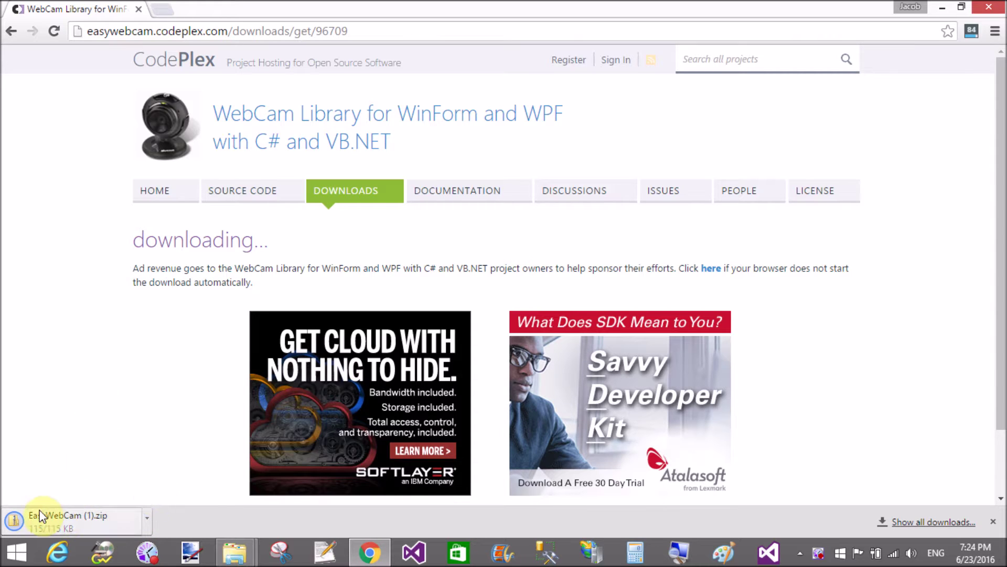
pyautogui.click(149, 522)
pyautogui.click(196, 471)
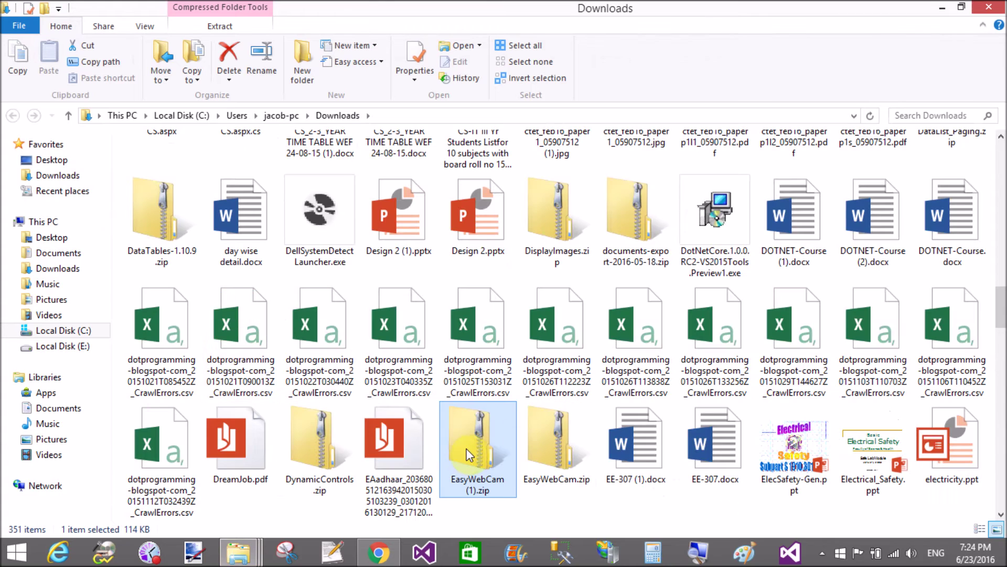
# - Copy the WPFCSharpWebCam folder from EasyWebCam (1).zip and paste it into Documents
pyautogui.doubleClick(466, 452)
pyautogui.click(191, 222)
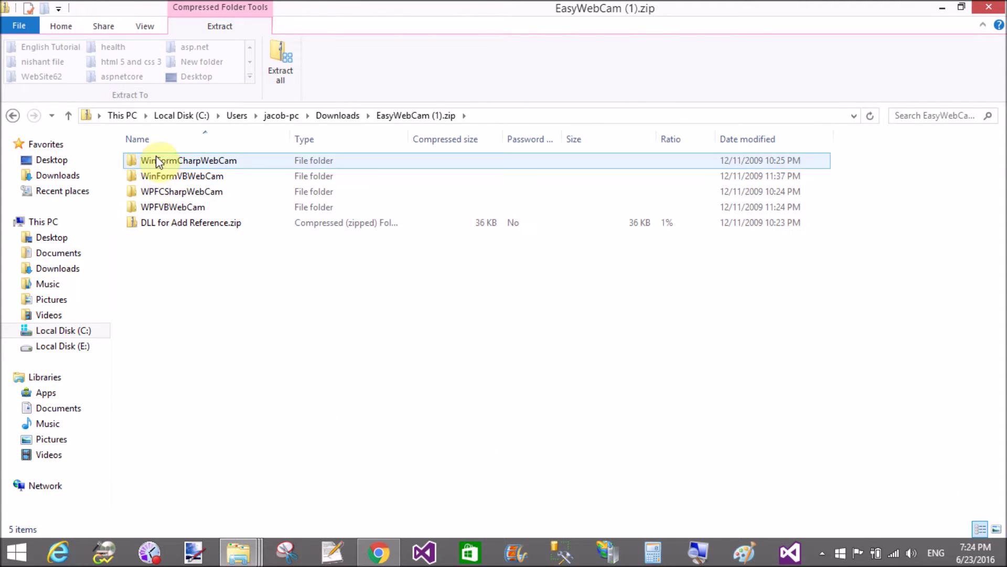
pyautogui.click(179, 193)
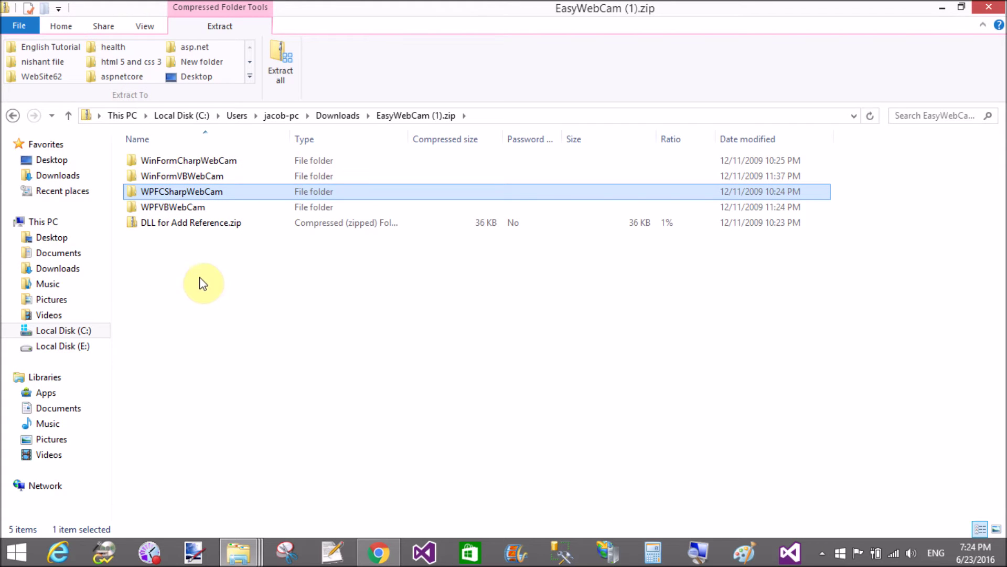
pyautogui.click(58, 253)
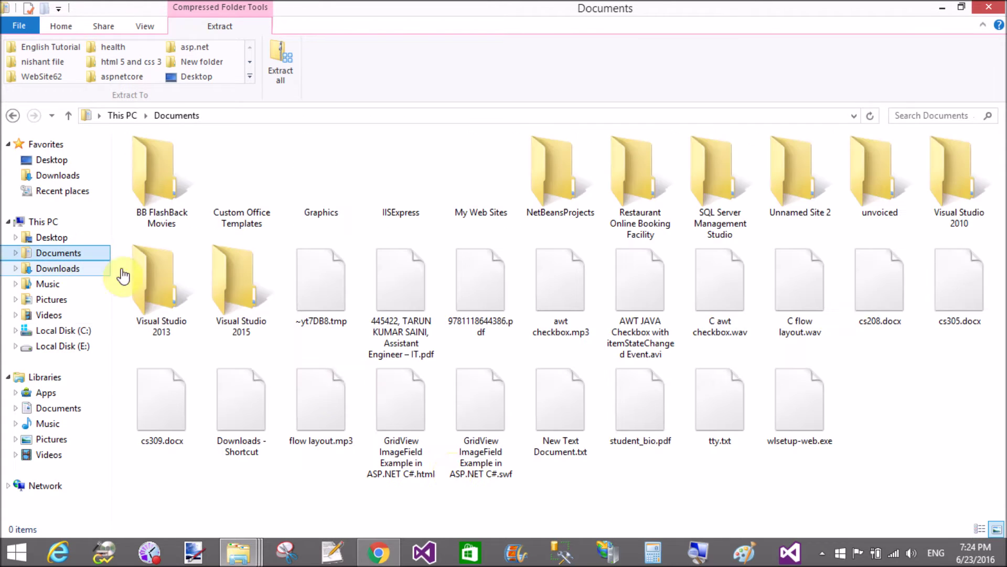
pyautogui.rightClick(907, 476)
pyautogui.click(901, 390)
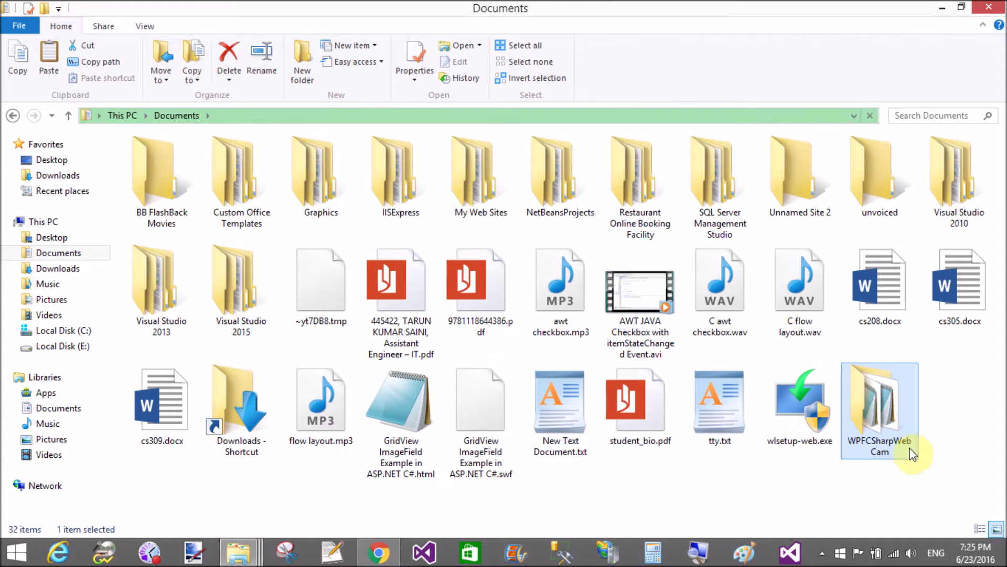
pyautogui.click(890, 501)
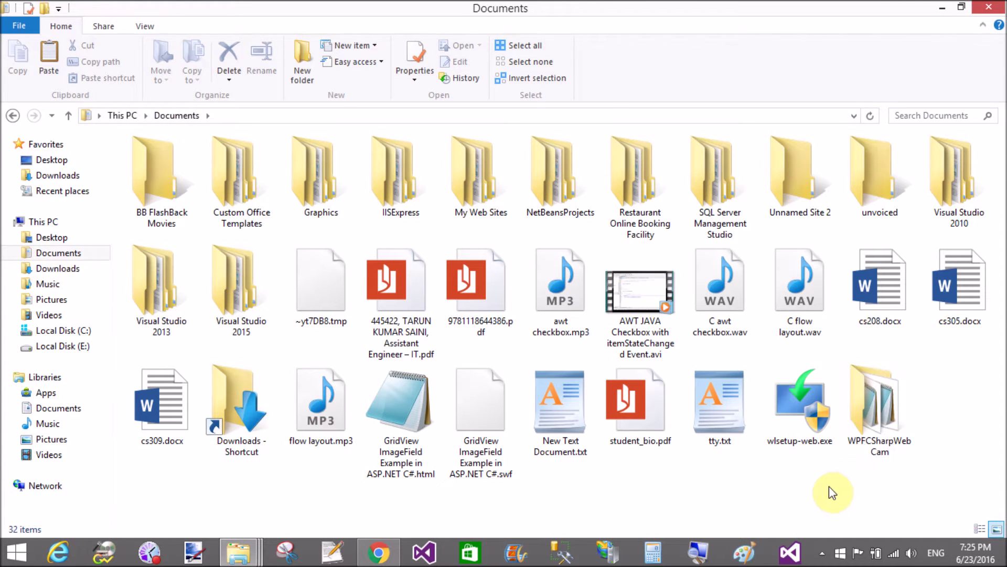
# - Launch Visual Studio and dismiss the Visual Assist notices
pyautogui.click(423, 552)
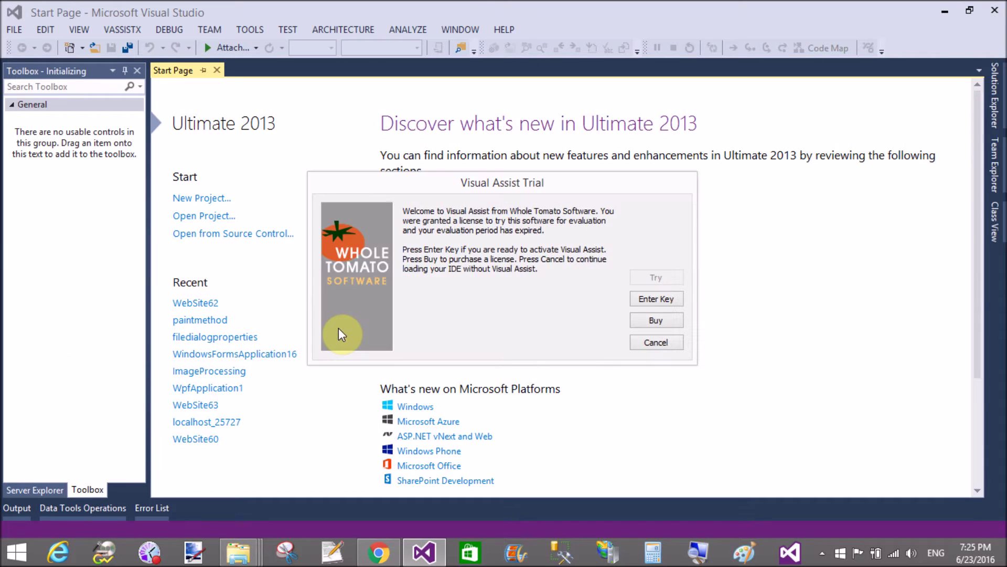
pyautogui.click(650, 339)
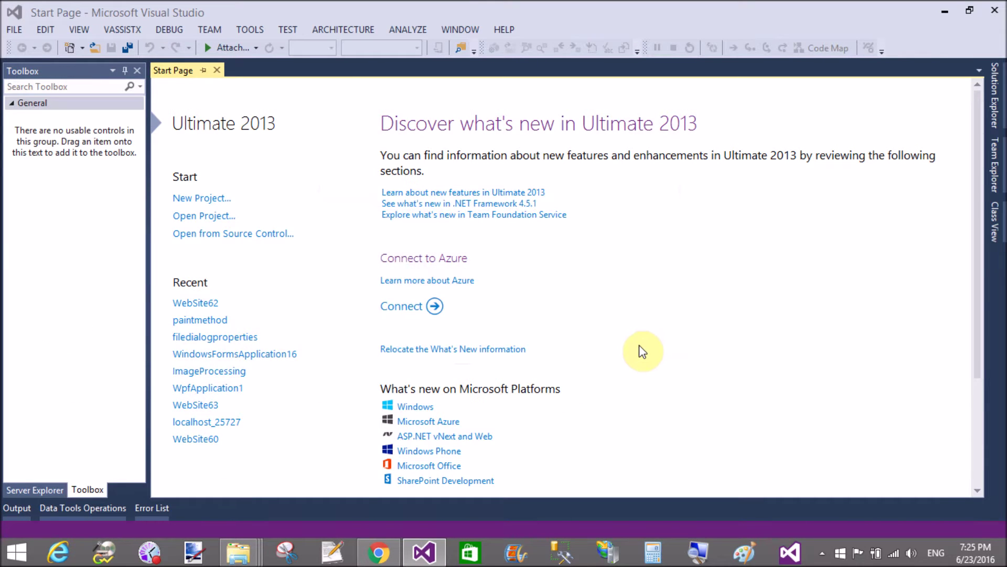
pyautogui.click(626, 343)
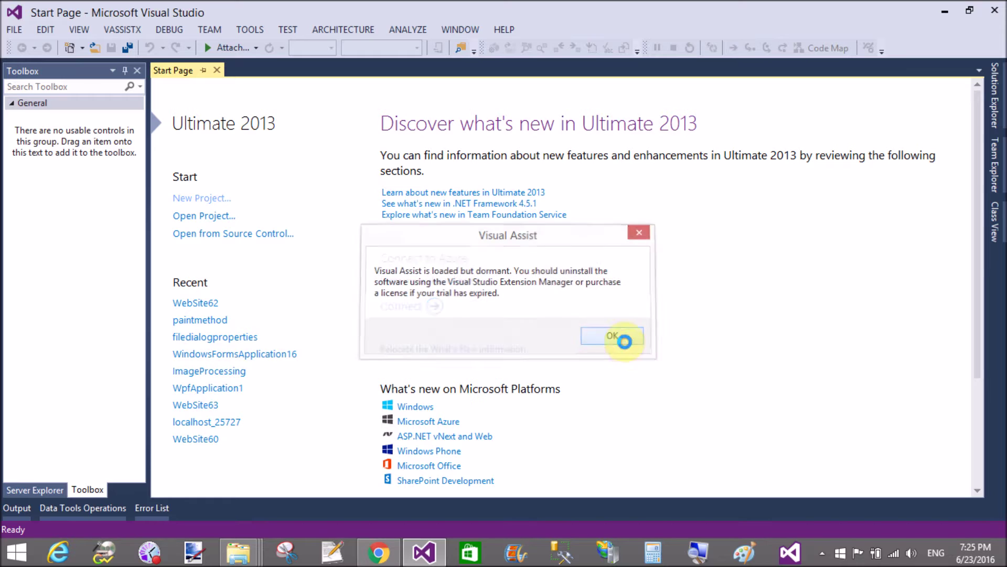
# - Open Documents\WPFCSharpWebCam\WPFCSharpWebCam.csproj, accepting the one-way upgrade and security warning
pyautogui.click(14, 29)
pyautogui.moveTo(37, 63)
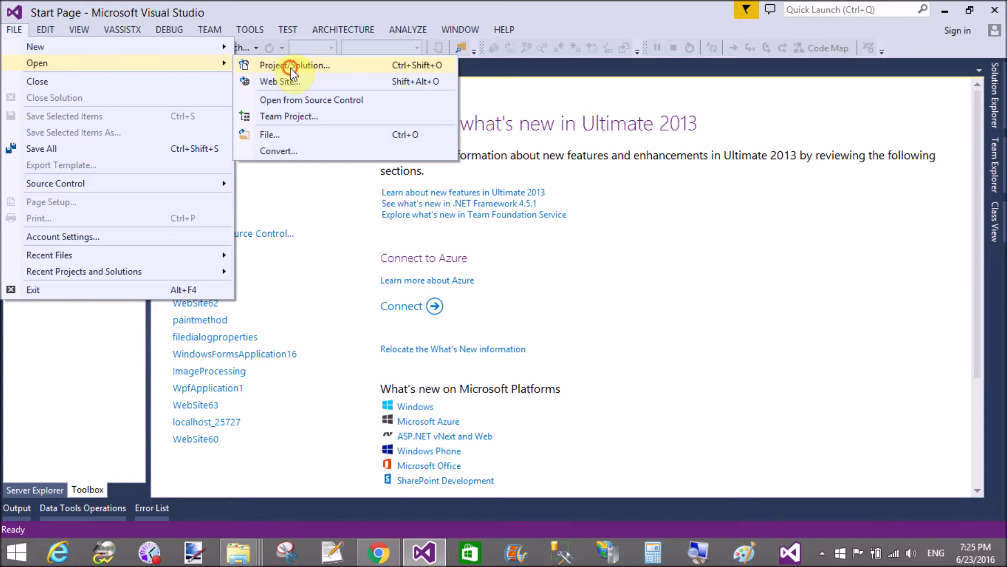
pyautogui.click(291, 66)
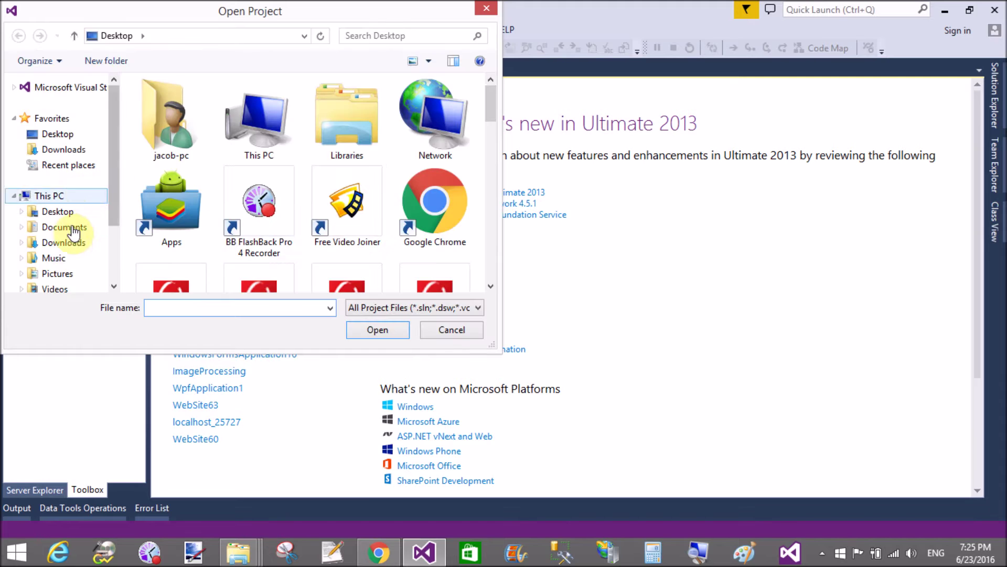
pyautogui.click(64, 228)
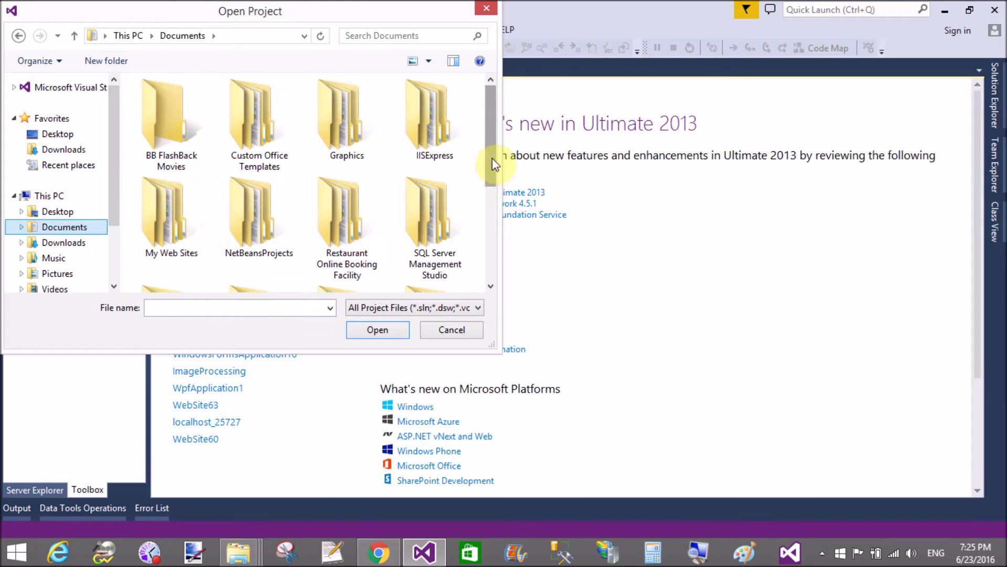
pyautogui.moveTo(492, 158); pyautogui.dragTo(490, 255)
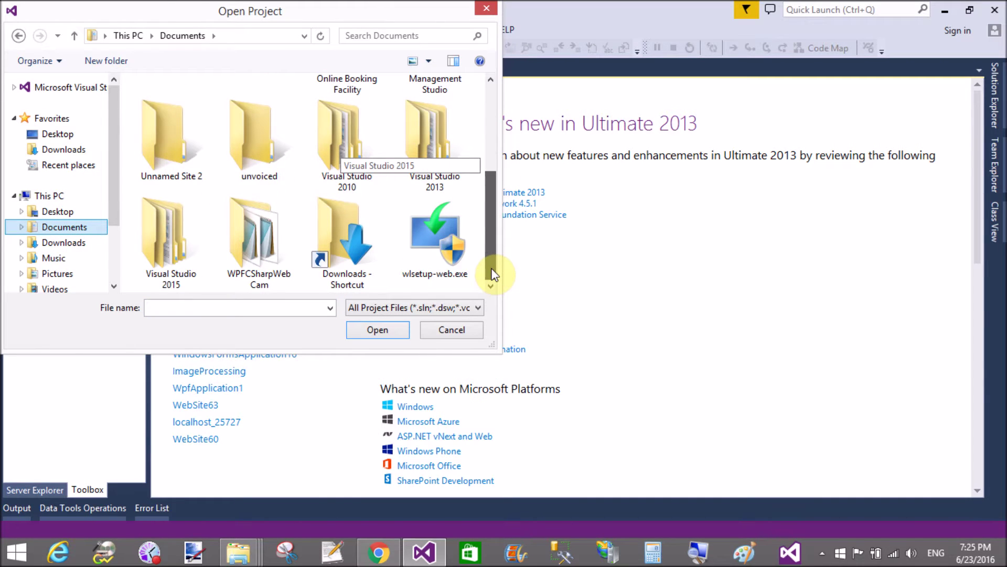
pyautogui.click(263, 237)
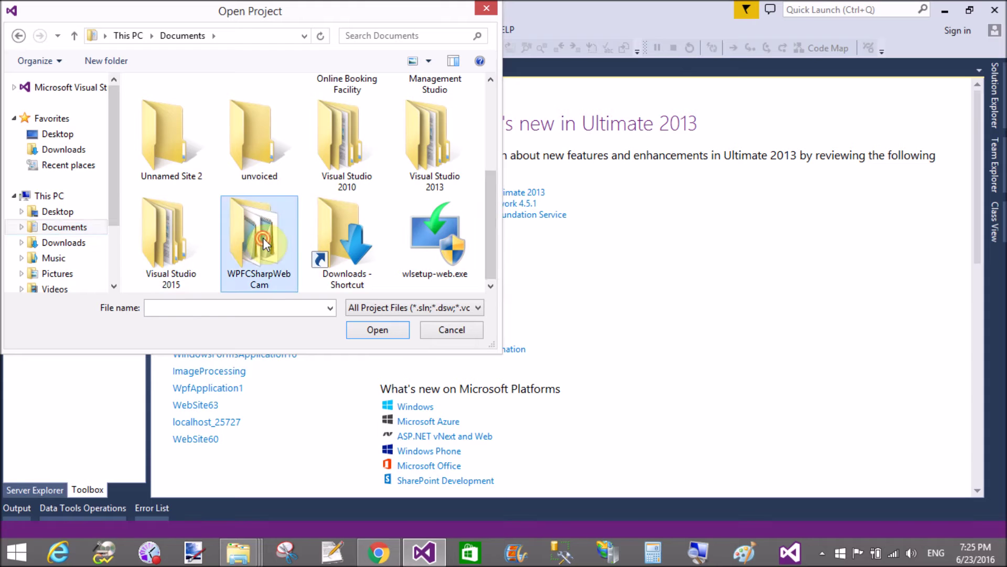
pyautogui.doubleClick(263, 237)
pyautogui.click(208, 150)
pyautogui.click(378, 329)
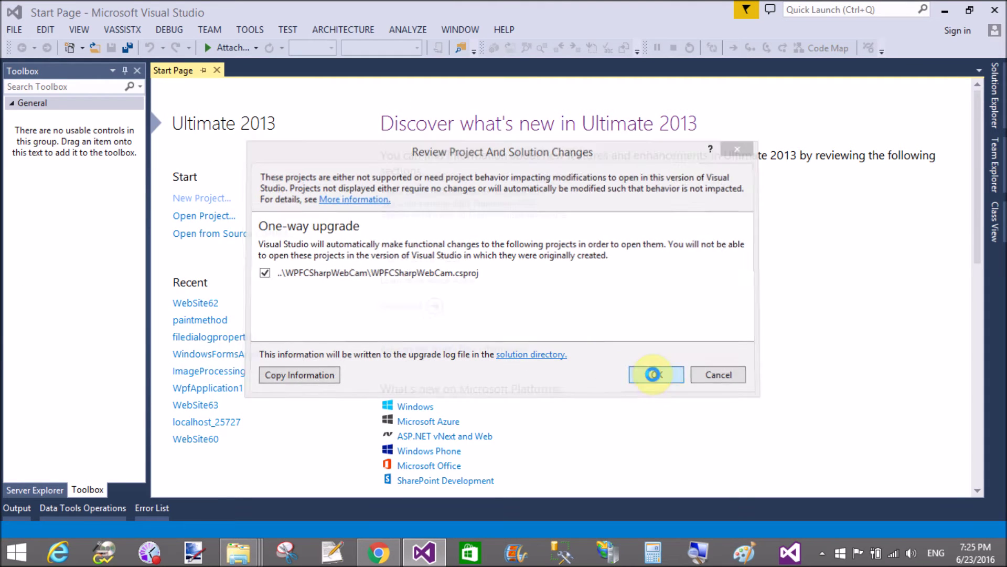
pyautogui.click(653, 374)
pyautogui.click(633, 332)
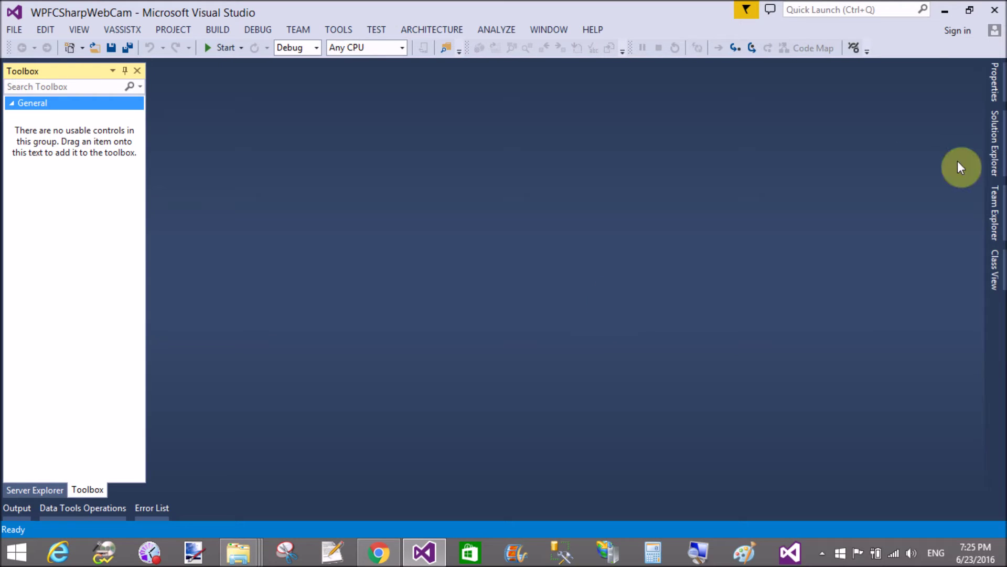
# - Pin Solution Explorer open and build the sample, declining to run the last successful build
pyautogui.click(997, 148)
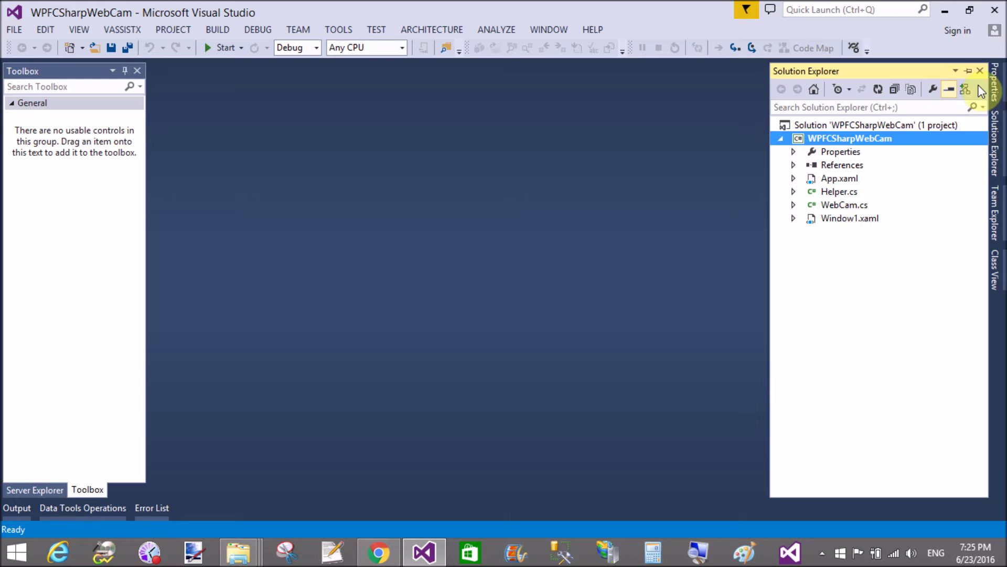
pyautogui.click(970, 73)
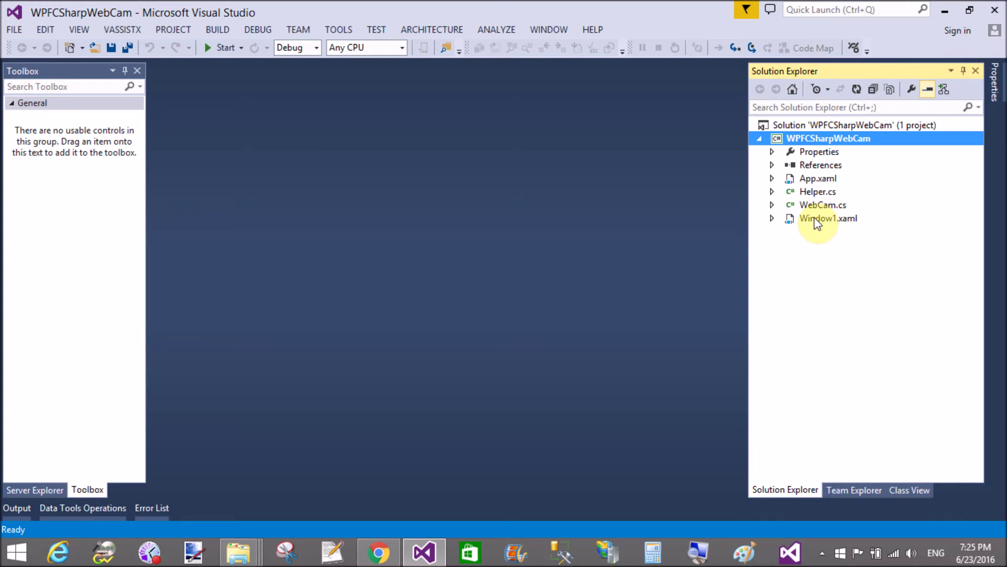
pyautogui.click(222, 47)
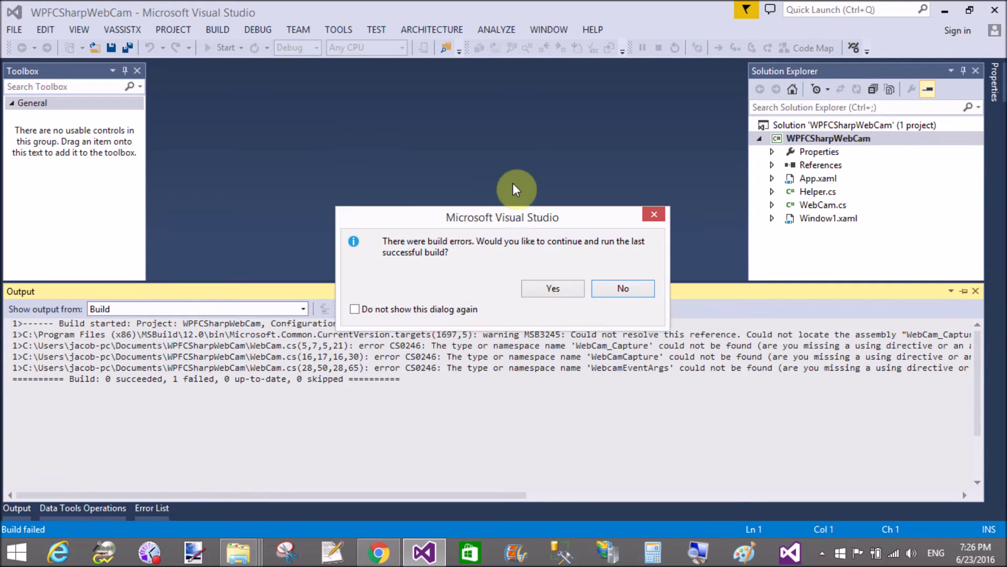
pyautogui.click(630, 287)
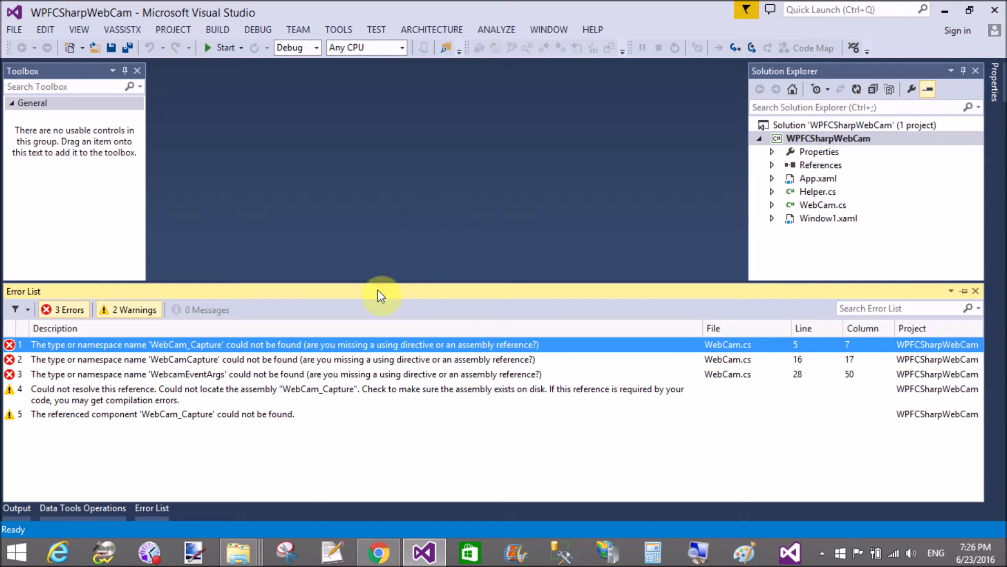
# - Close the DLL for Add Reference.zip window and bring the Documents folder to the front
pyautogui.click(240, 551)
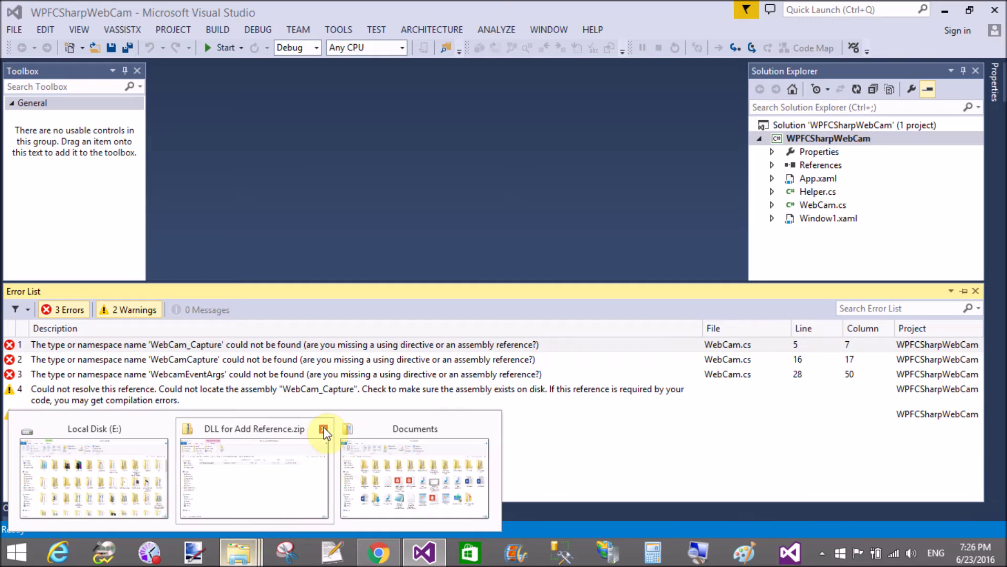
pyautogui.click(324, 428)
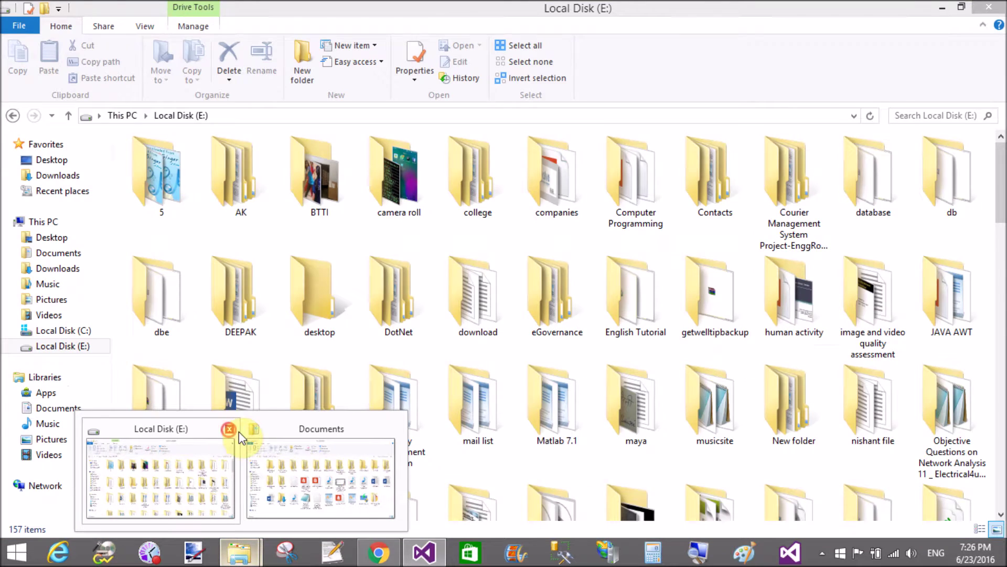
pyautogui.click(228, 430)
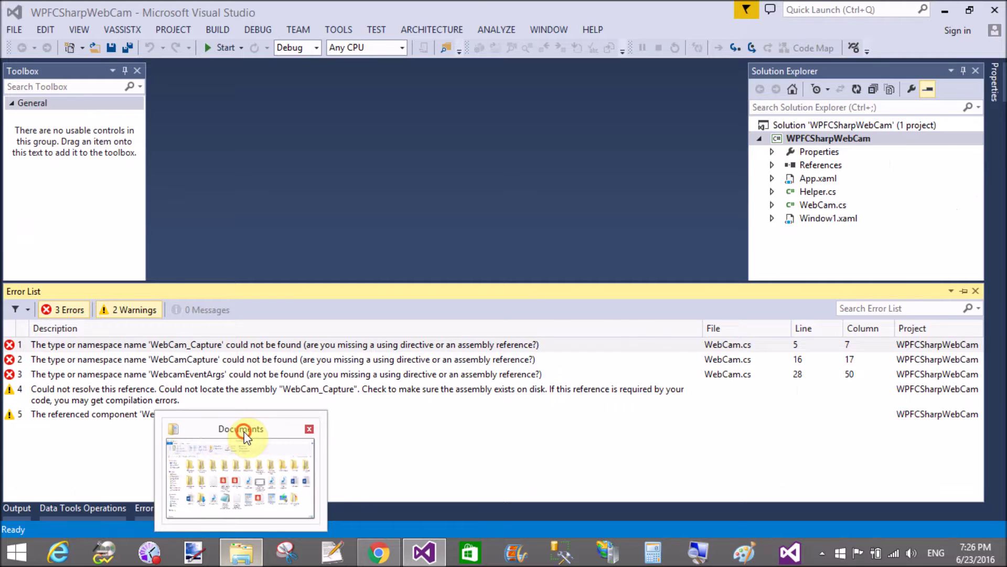
pyautogui.click(244, 473)
pyautogui.click(861, 410)
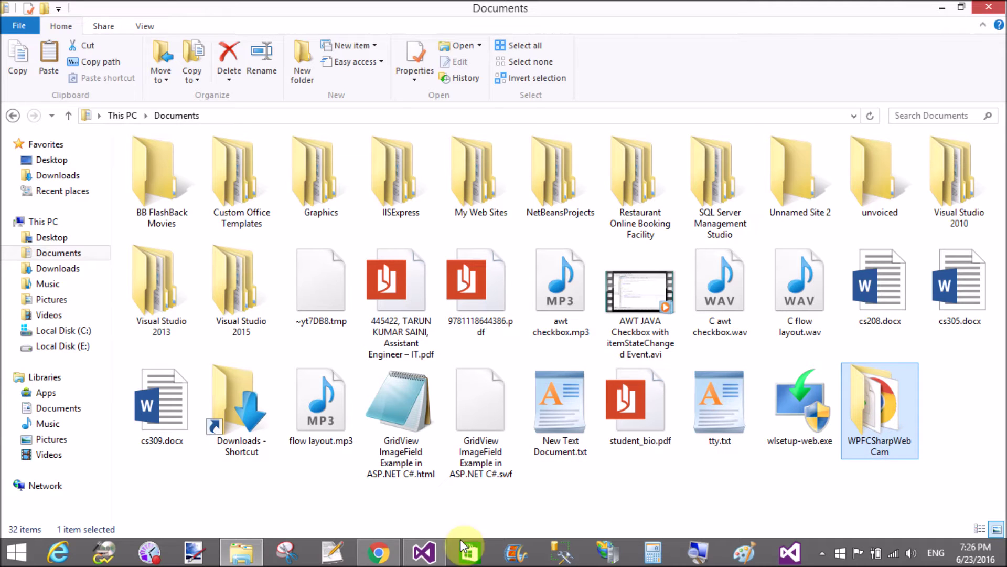
# - Reveal EasyWebCam (1).zip from Chrome and maximize the Downloads window
pyautogui.click(377, 553)
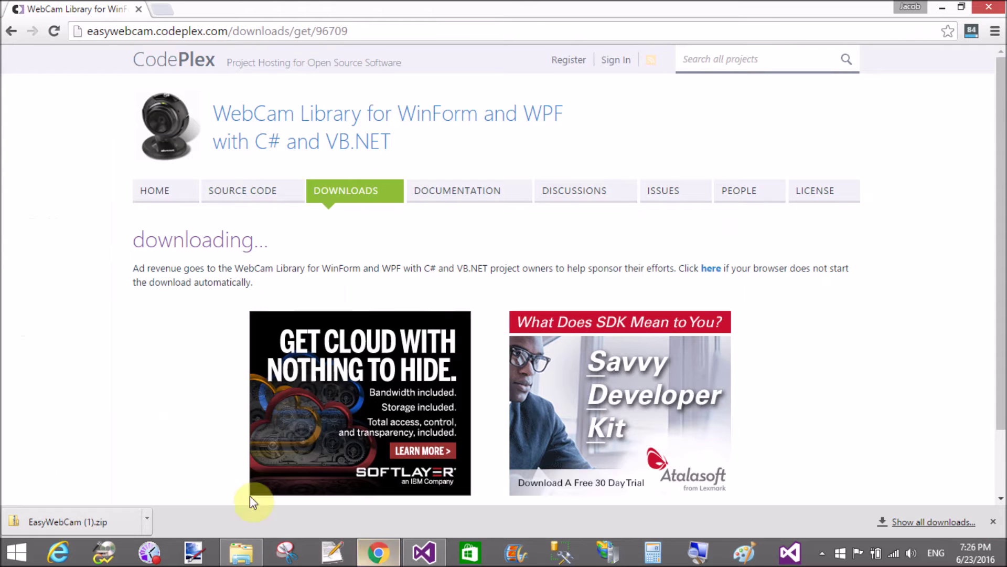
pyautogui.click(150, 524)
pyautogui.click(182, 470)
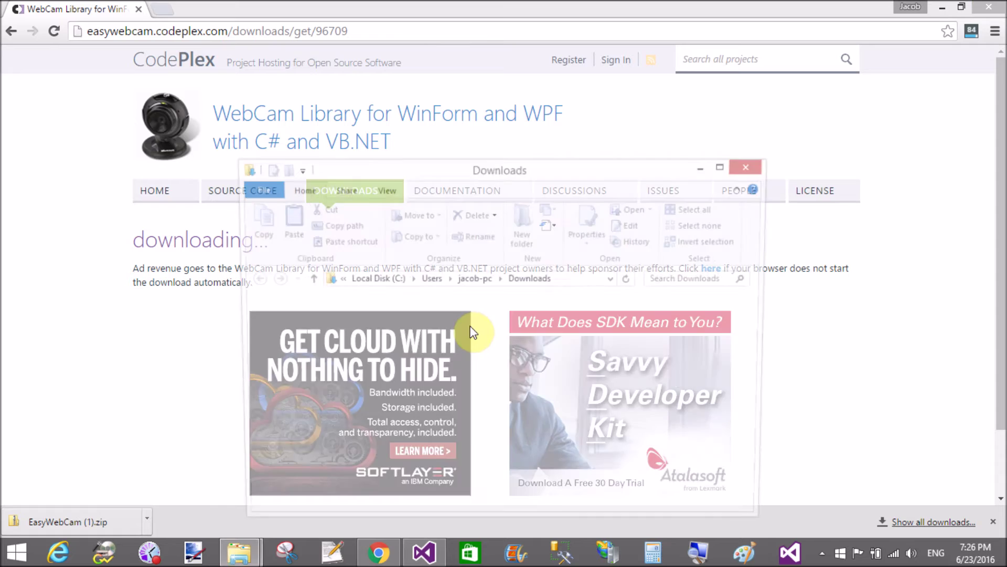
pyautogui.click(720, 167)
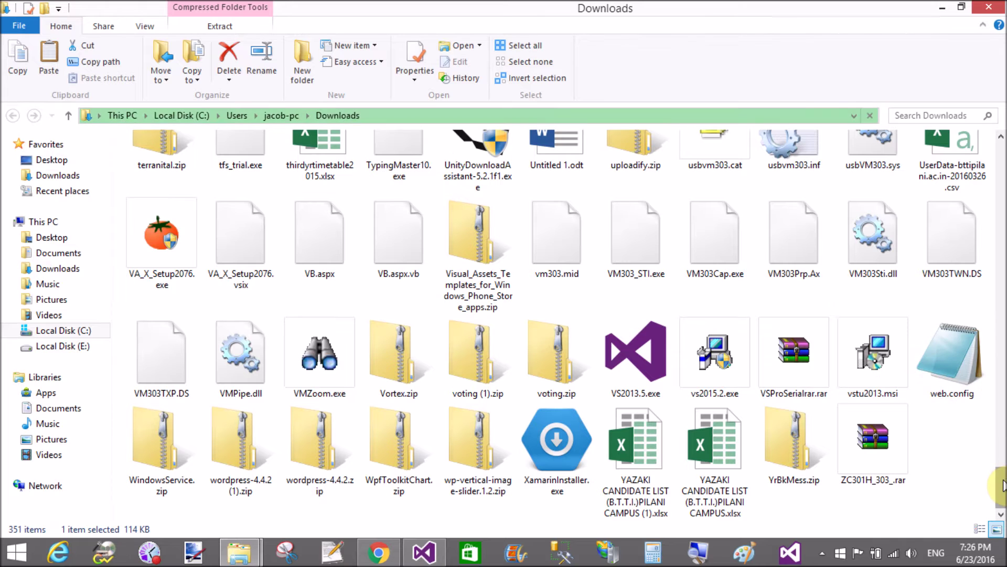
# - Open EasyWebCam (1).zip, then DLL for Add Reference.zip, and select WebCam_Capture.dll
pyautogui.click(378, 551)
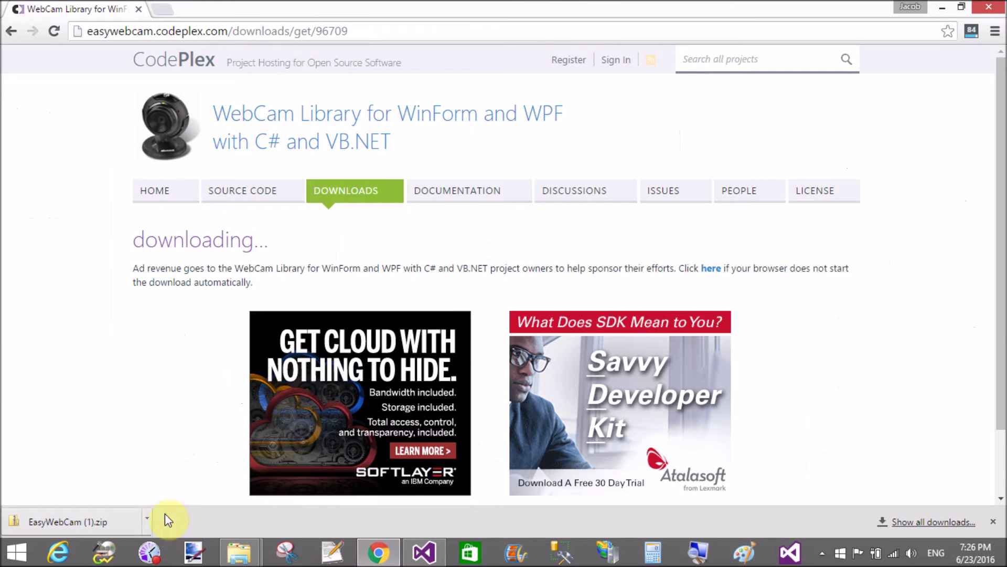
pyautogui.click(147, 521)
pyautogui.click(189, 476)
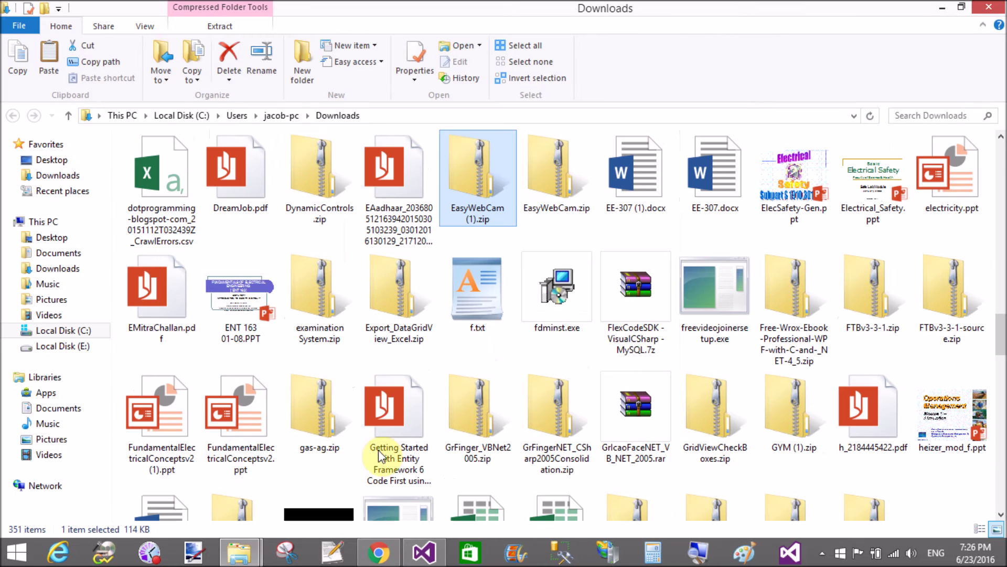
pyautogui.doubleClick(478, 181)
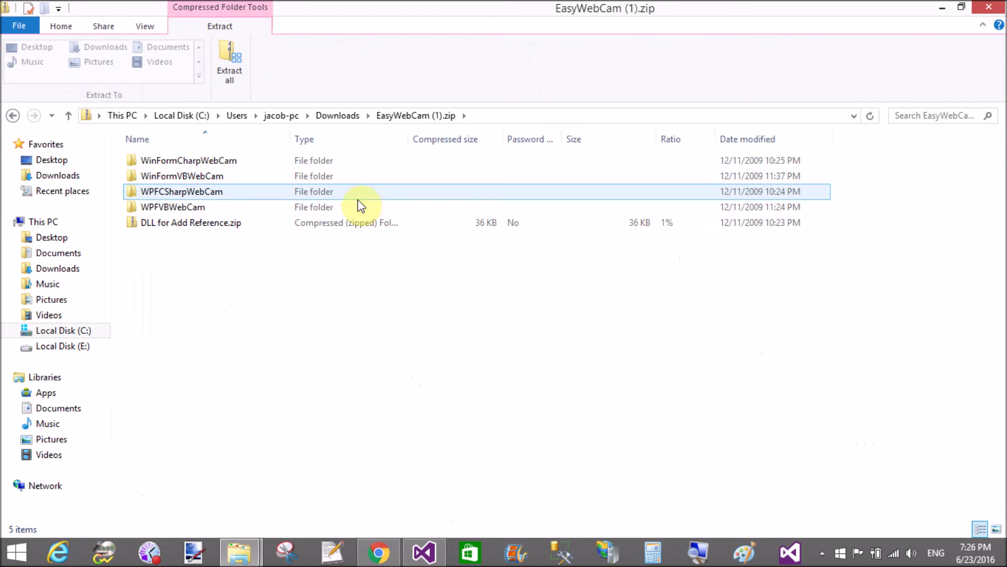
pyautogui.click(181, 223)
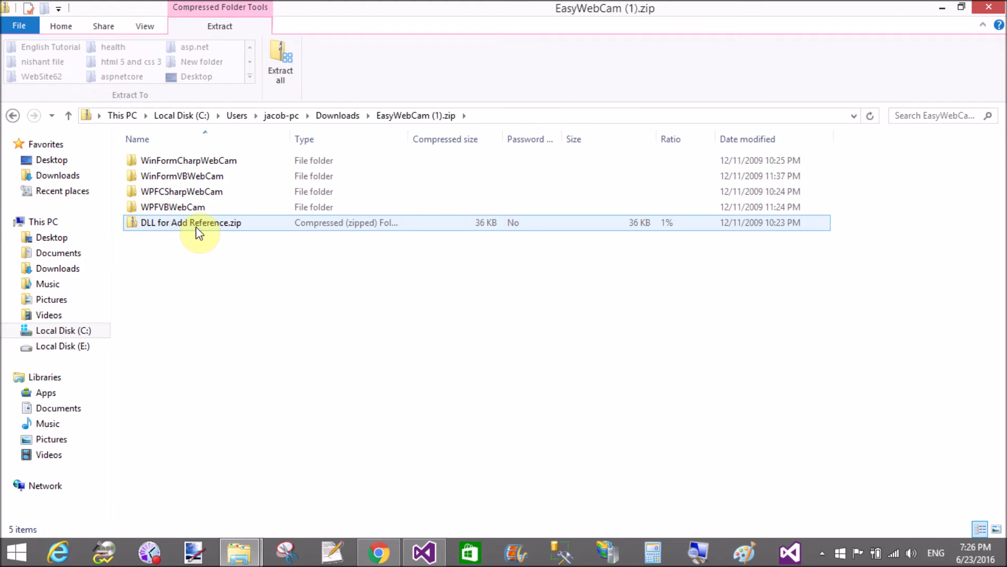
pyautogui.doubleClick(198, 223)
pyautogui.click(198, 160)
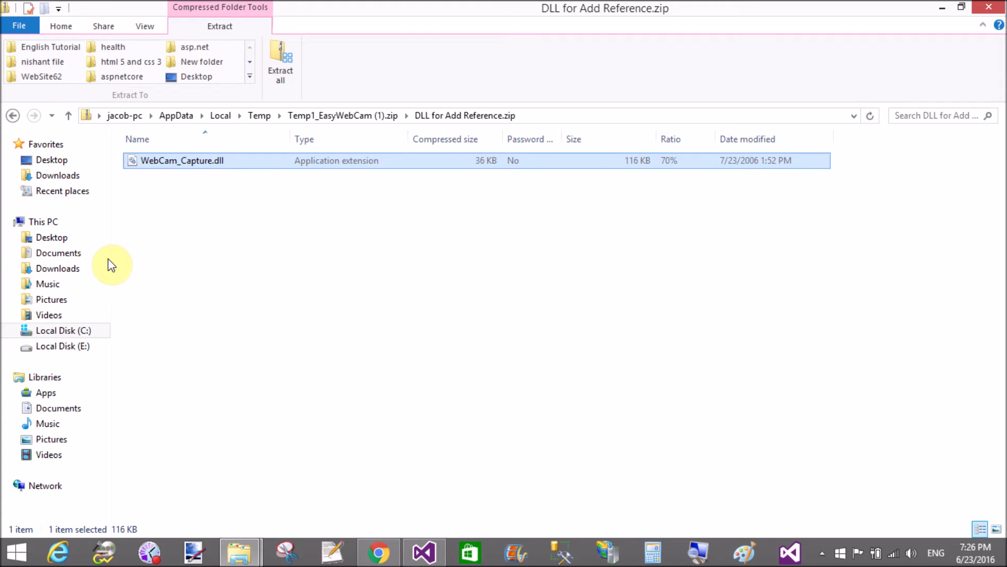
# - Try pasting WebCam_Capture.dll into Documents, then skip the failed copy
pyautogui.click(58, 253)
pyautogui.rightClick(788, 472)
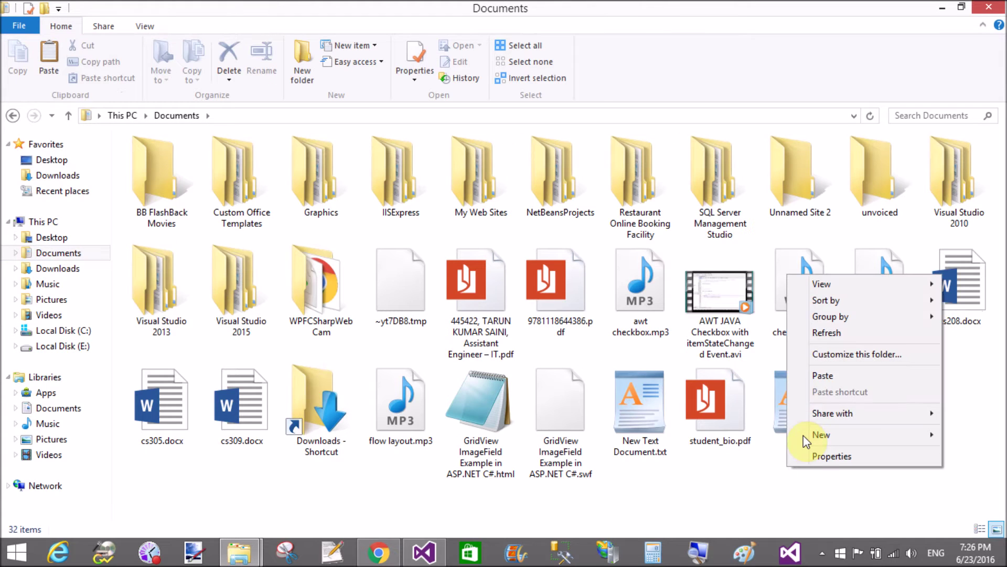
pyautogui.click(807, 482)
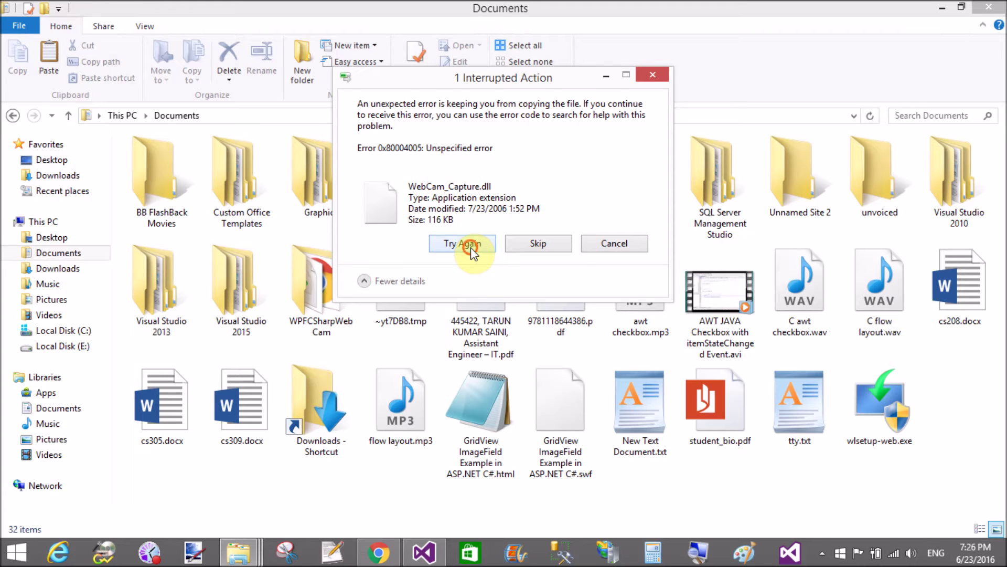
pyautogui.click(470, 247)
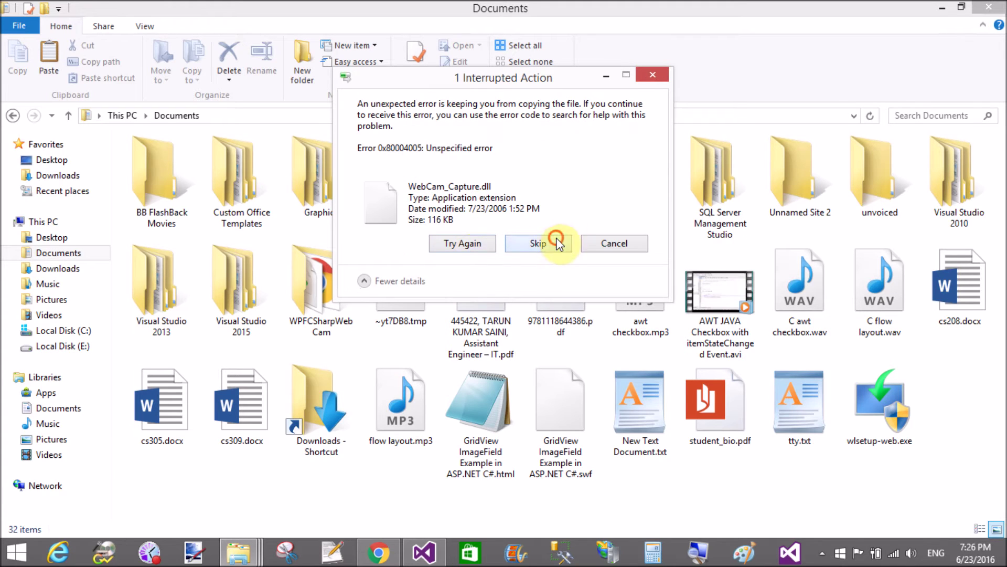
pyautogui.click(538, 243)
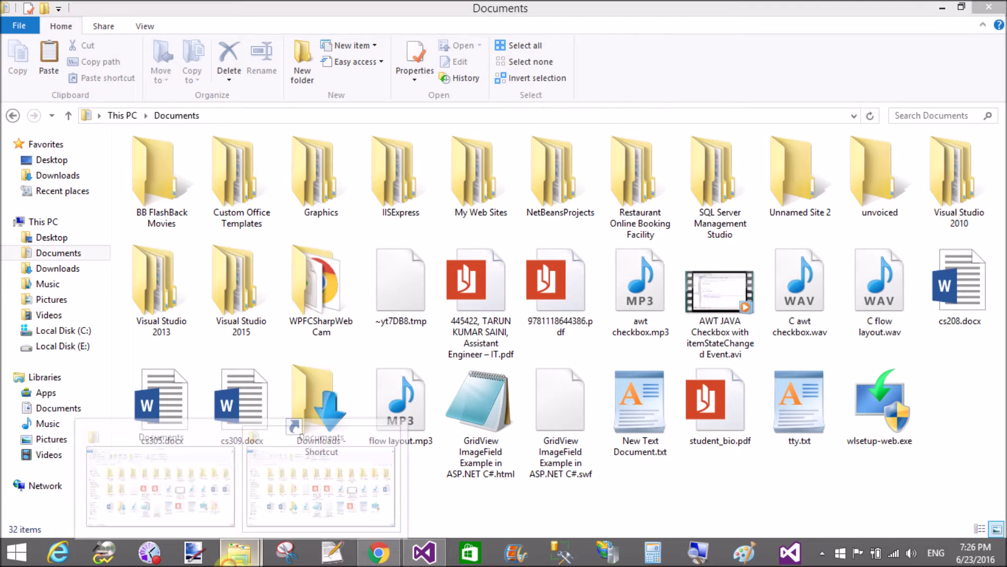
pyautogui.moveTo(321, 472)
pyautogui.moveTo(239, 552)
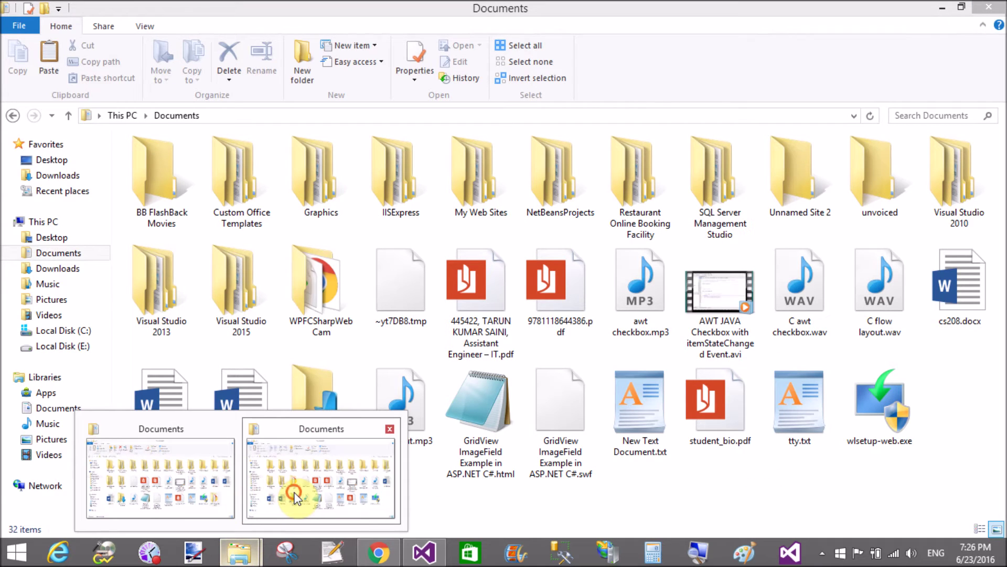
# - Dismiss the zipped folder access error and return to the Downloads folder
pyautogui.click(296, 497)
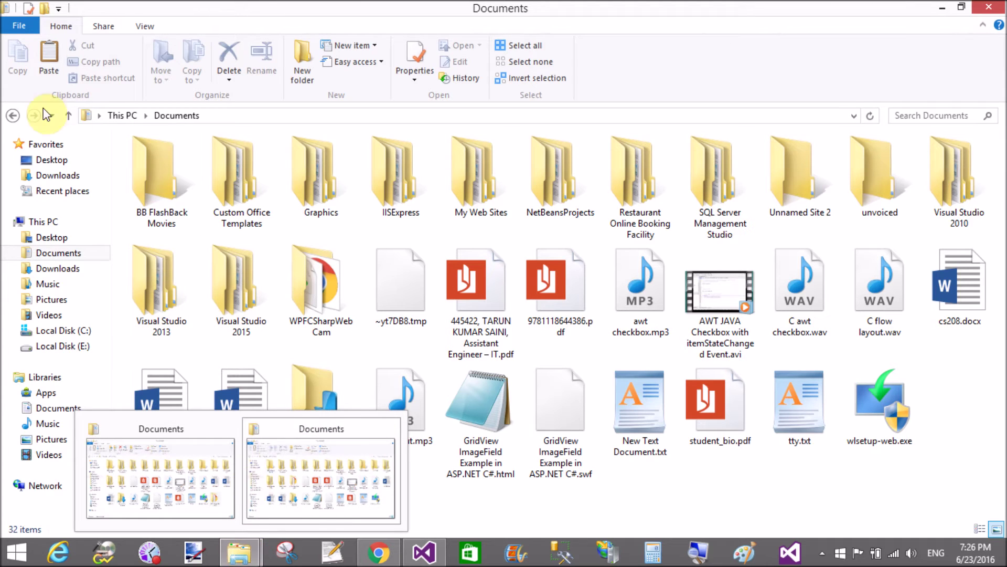
pyautogui.click(12, 115)
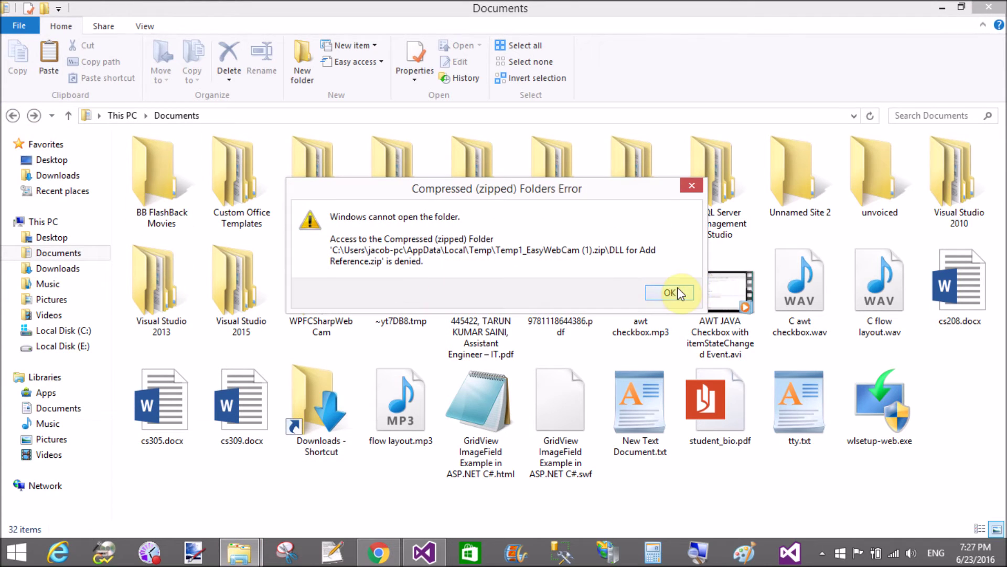
pyautogui.click(671, 294)
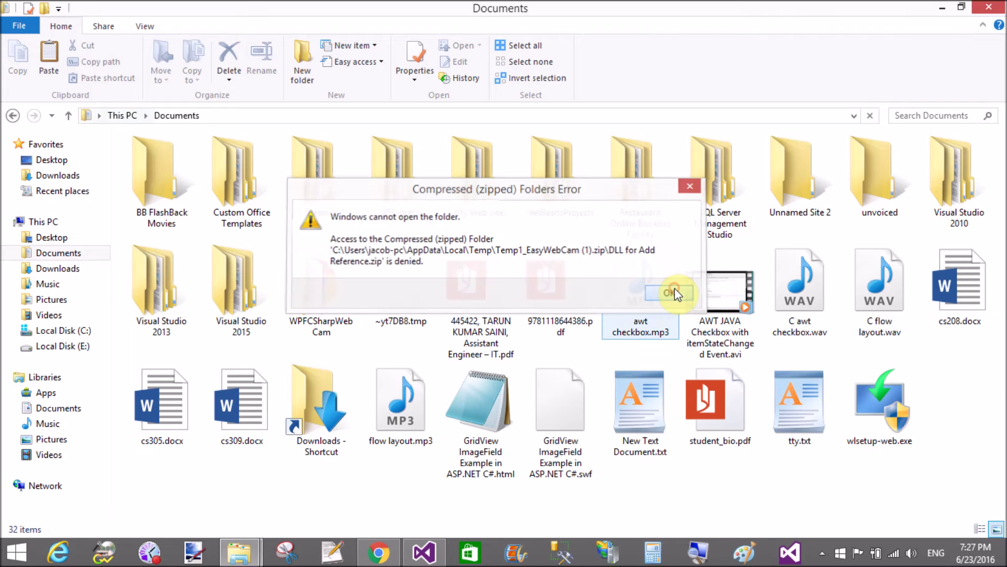
pyautogui.click(58, 268)
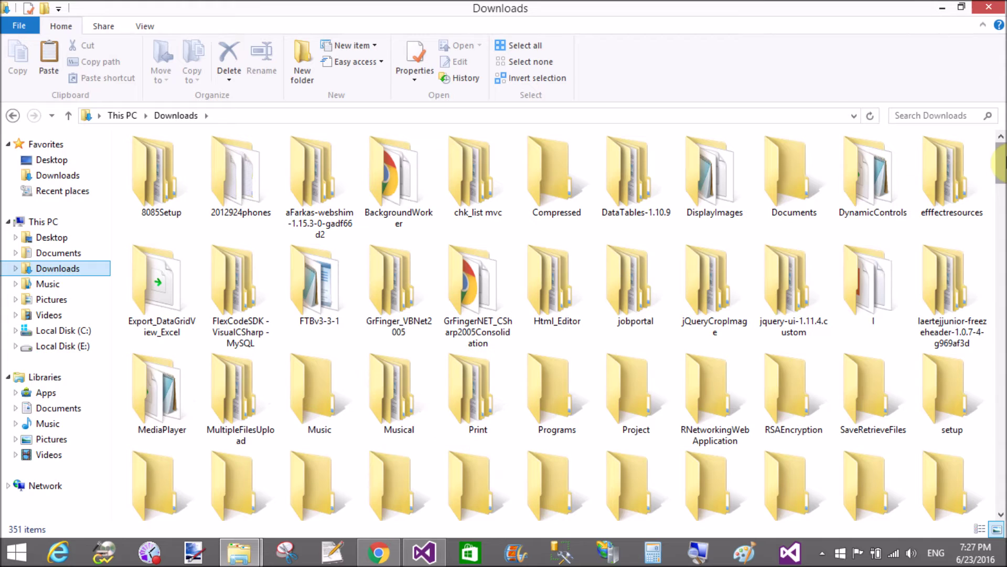
pyautogui.click(795, 181)
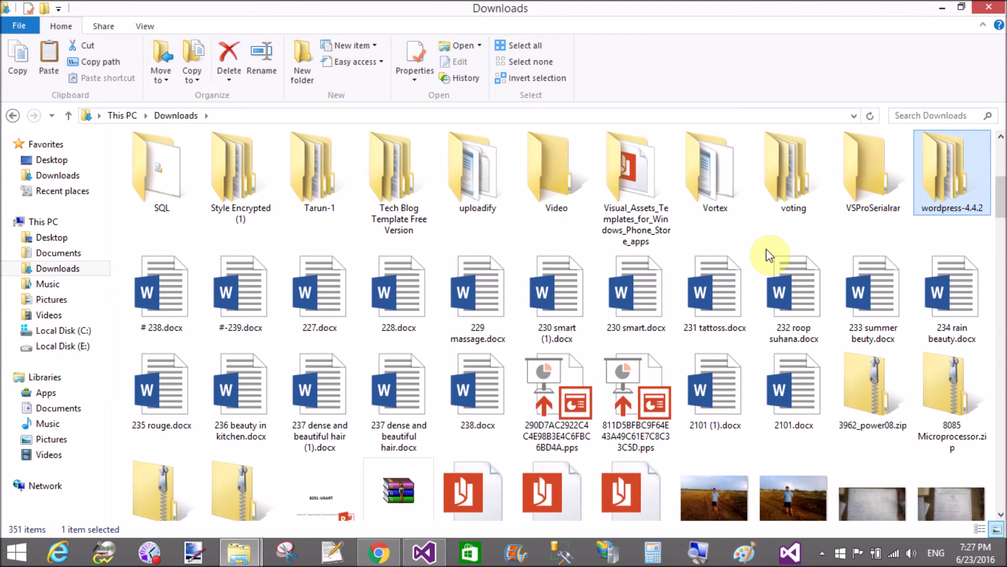
pyautogui.write('e')
pyautogui.click(715, 472)
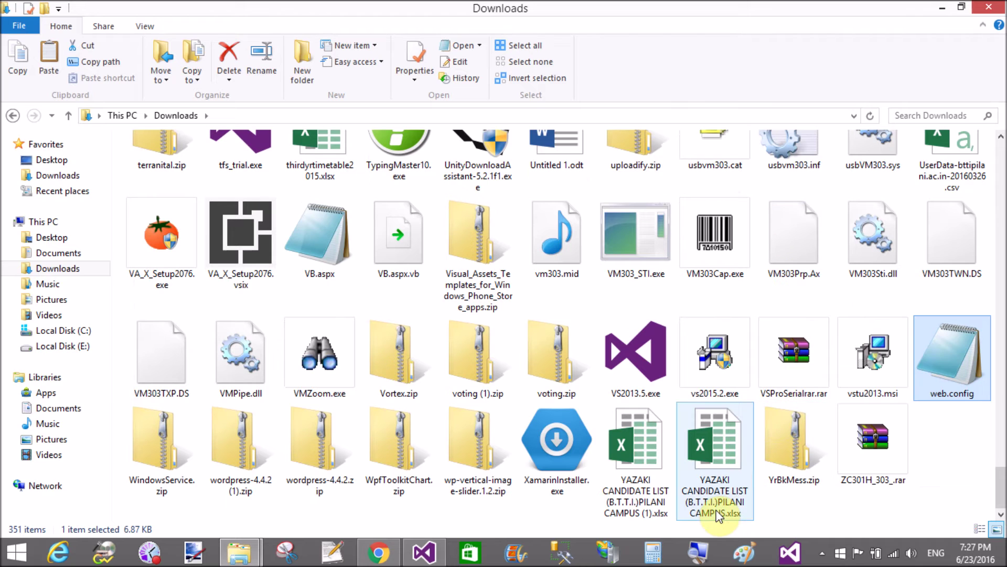
# - Drag WebCam_Capture.dll out of DLL for Add Reference.zip into Documents
pyautogui.click(378, 553)
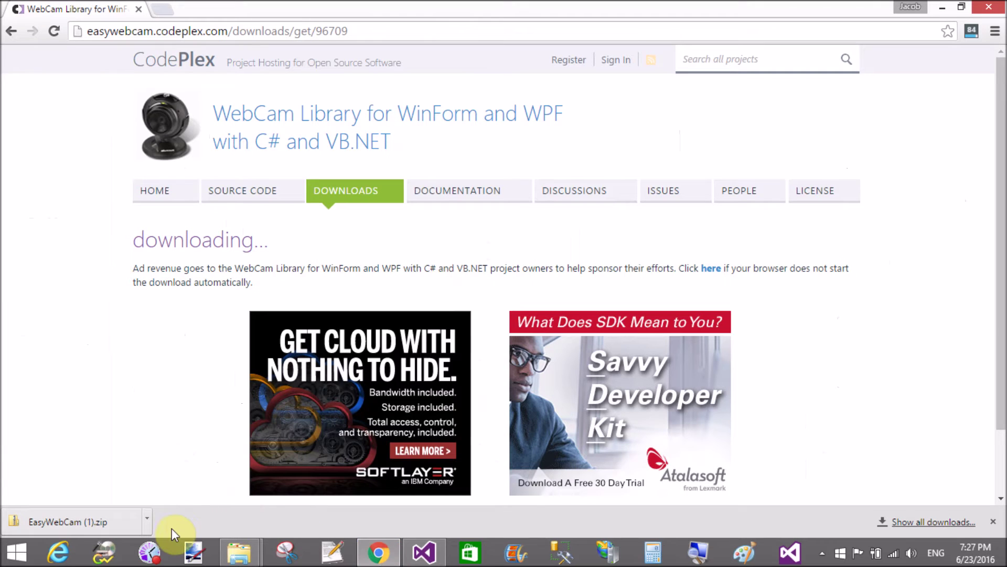
pyautogui.click(147, 521)
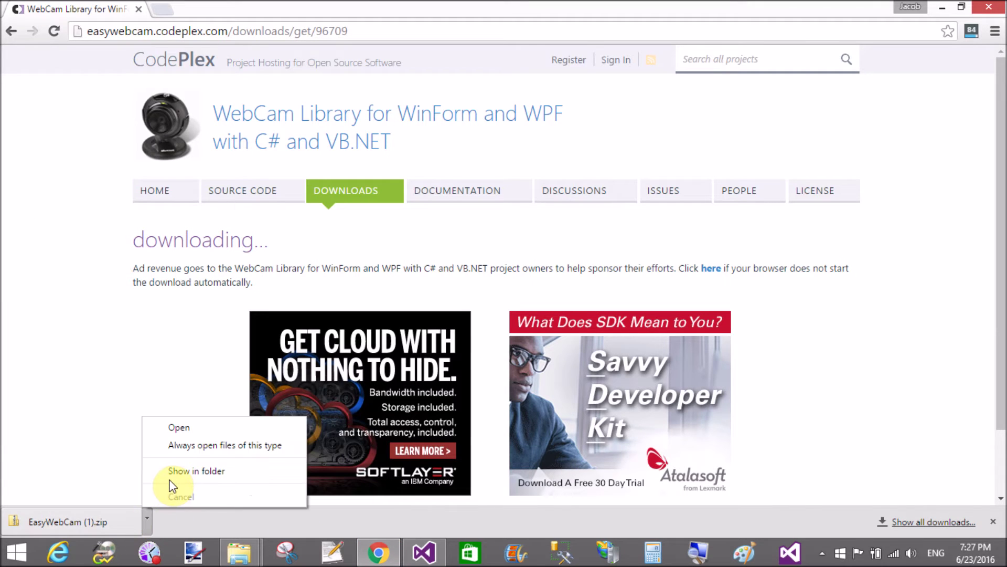
pyautogui.click(197, 471)
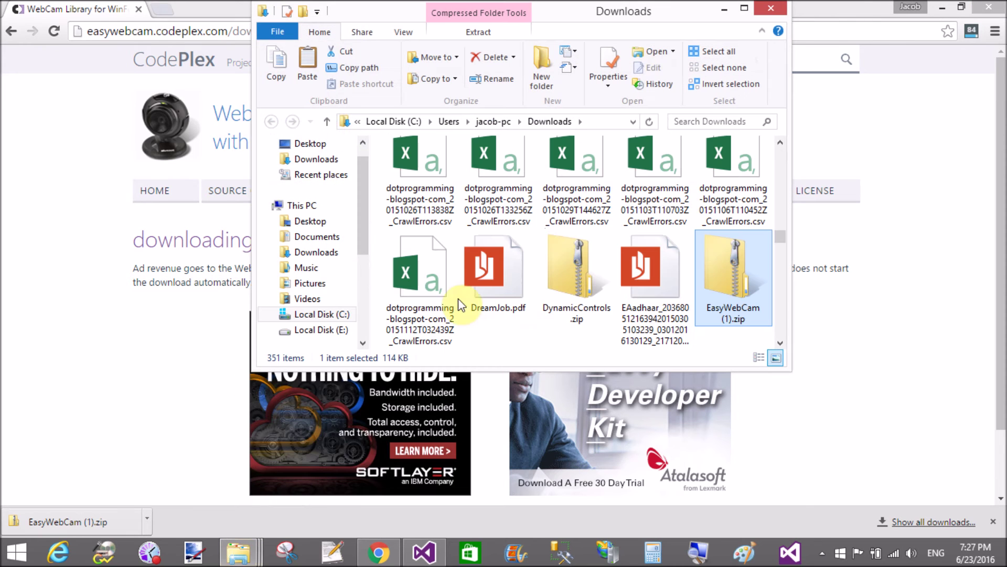
pyautogui.doubleClick(733, 272)
pyautogui.click(476, 230)
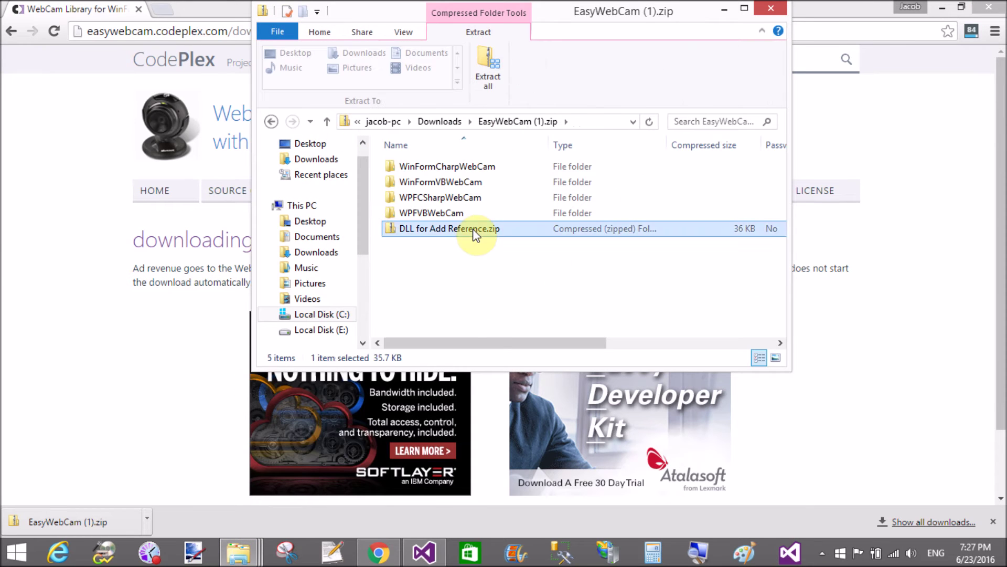
pyautogui.doubleClick(475, 233)
pyautogui.click(421, 170)
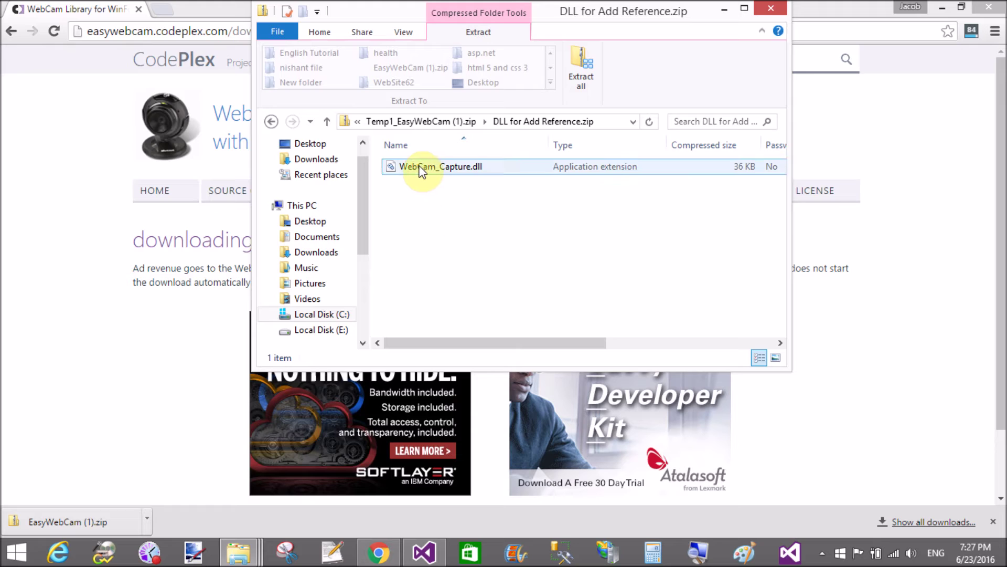
pyautogui.click(421, 170)
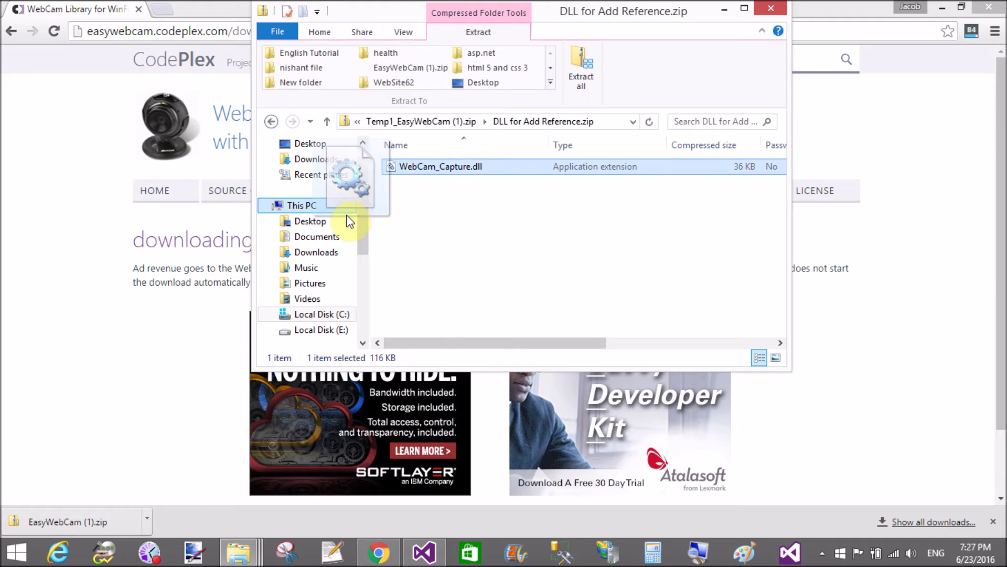
pyautogui.moveTo(349, 221); pyautogui.dragTo(344, 234)
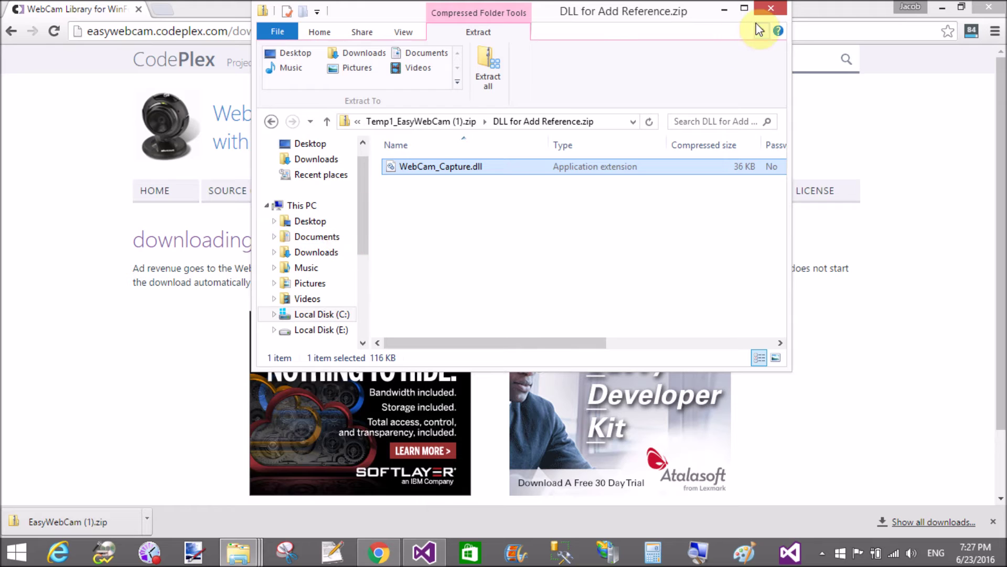
# - Maximize the window, select WebCam_Capture.dll in Documents, and return to Visual Studio
pyautogui.click(744, 8)
pyautogui.click(59, 253)
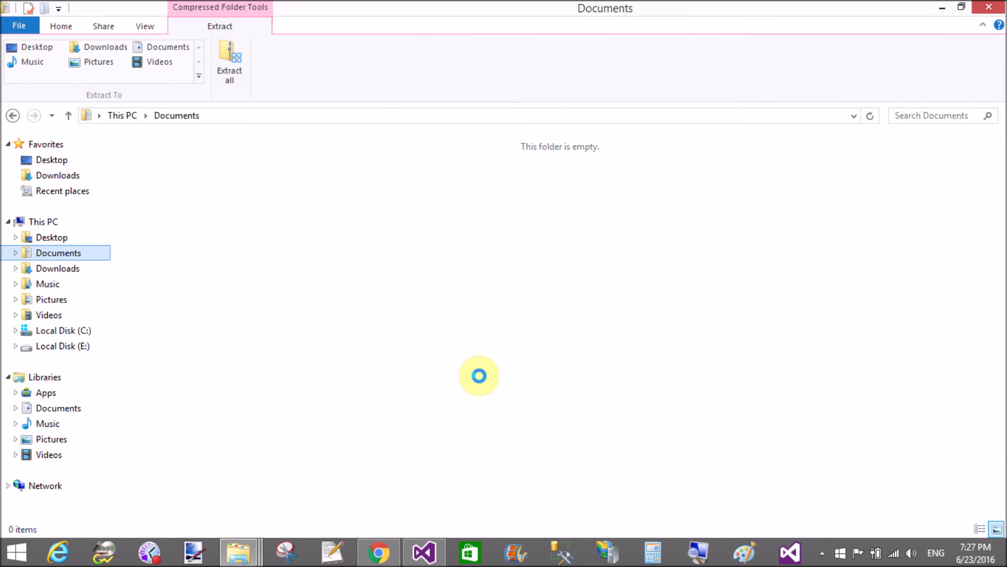
pyautogui.click(879, 410)
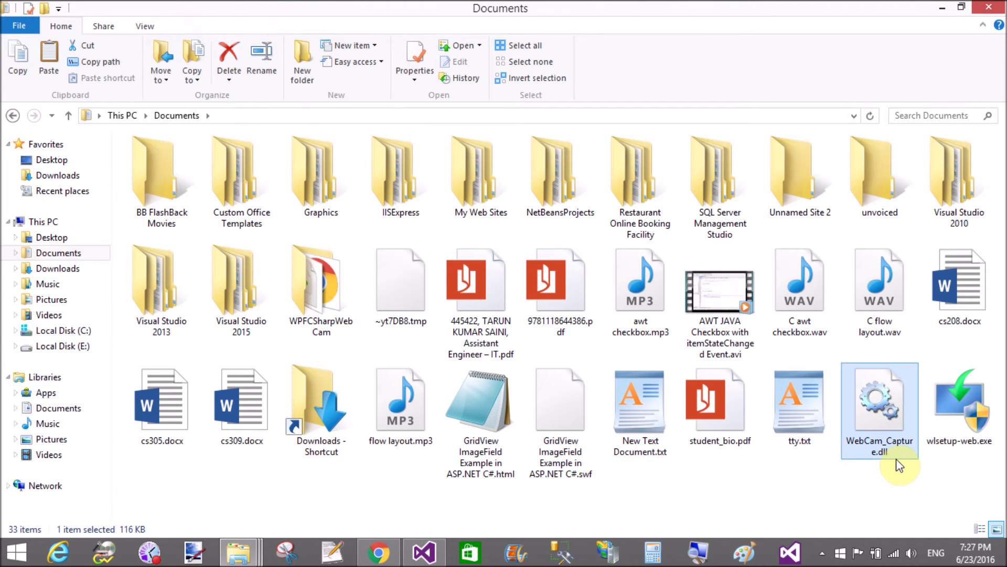
pyautogui.click(425, 553)
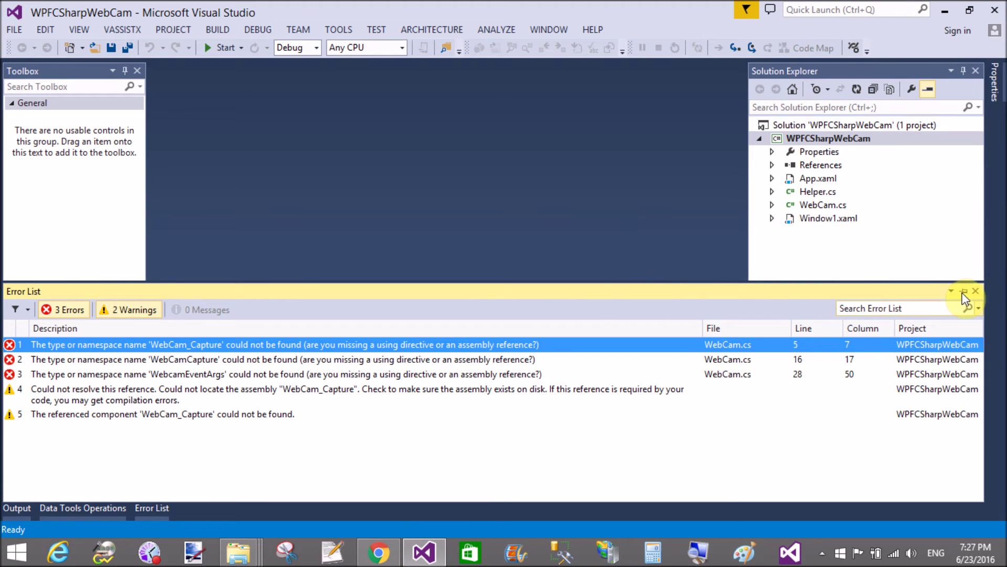
# - Browse to Documents\WebCam_Capture.dll in Add Reference, add it, and hide the Error List
pyautogui.click(964, 292)
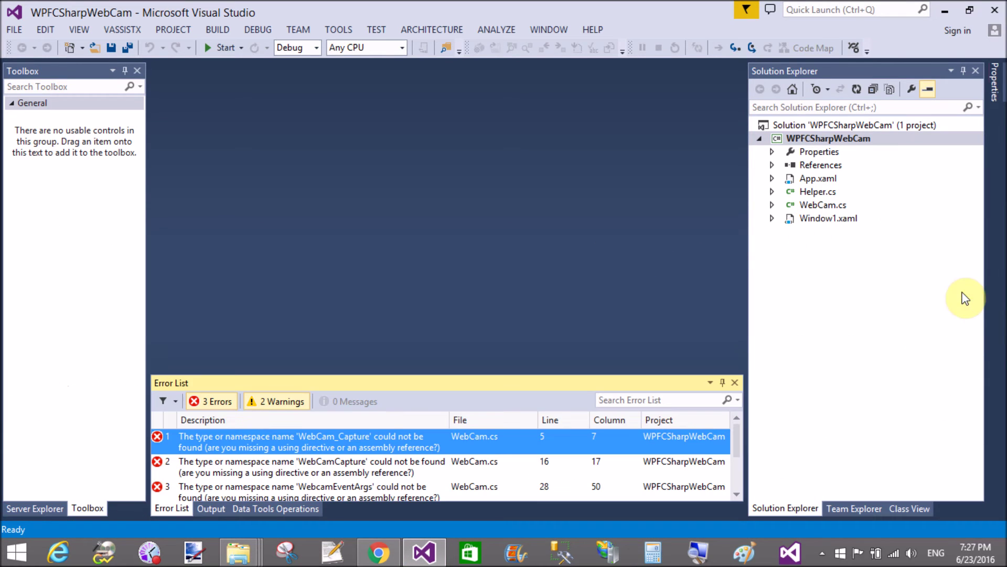
pyautogui.rightClick(812, 138)
pyautogui.rightClick(820, 165)
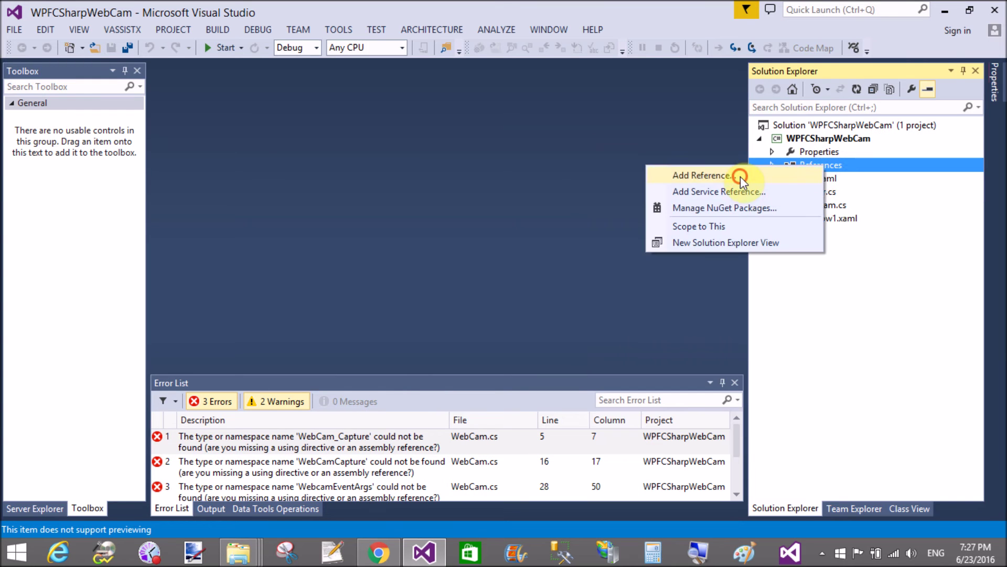
pyautogui.click(741, 176)
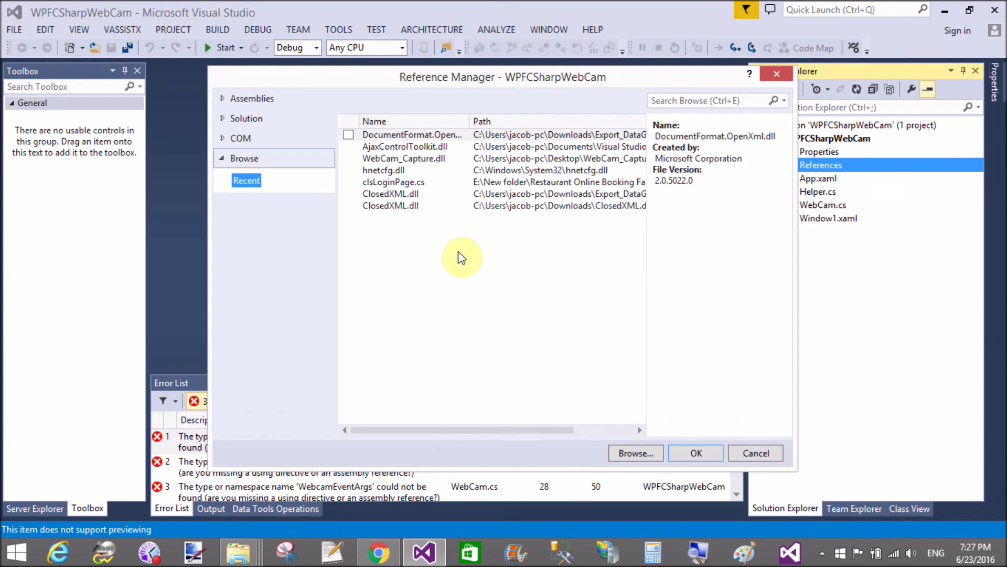
pyautogui.click(634, 453)
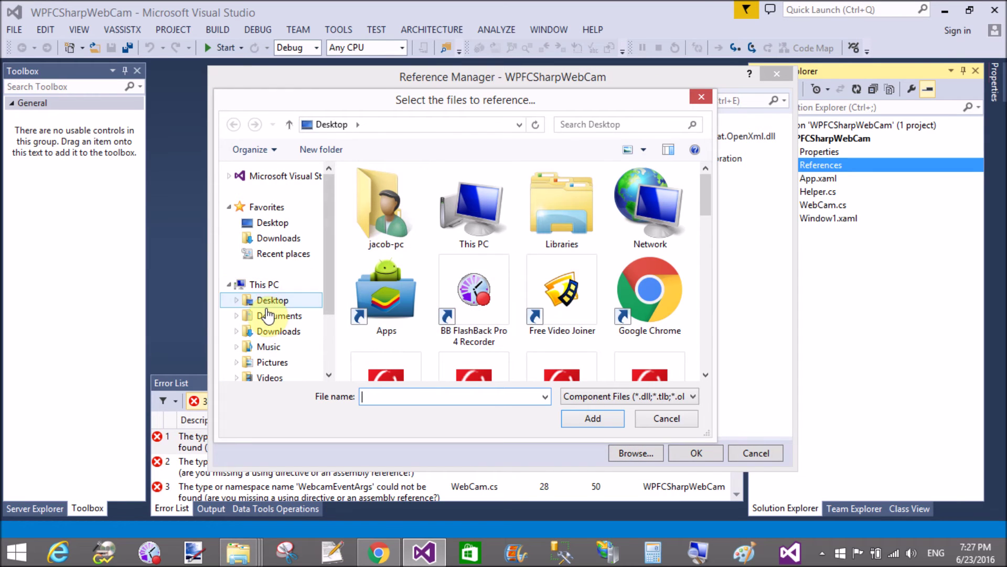
pyautogui.click(279, 315)
pyautogui.moveTo(706, 193); pyautogui.dragTo(708, 346)
pyautogui.click(655, 250)
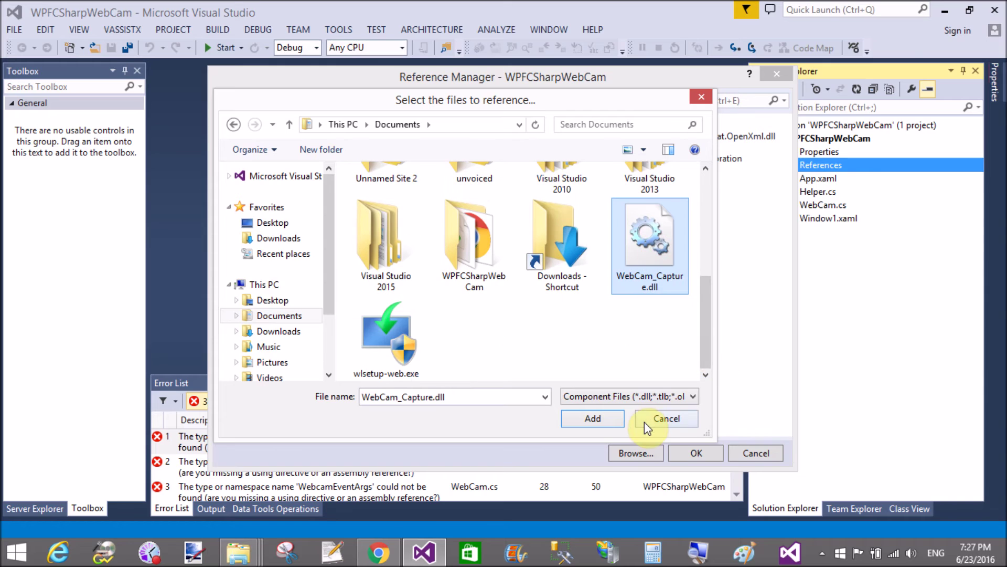
pyautogui.click(603, 421)
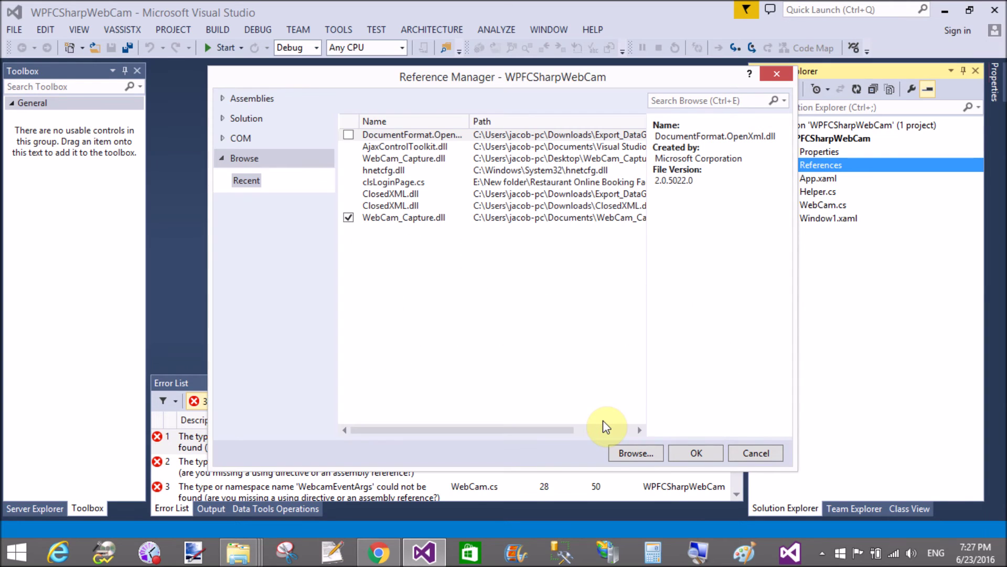
pyautogui.click(699, 452)
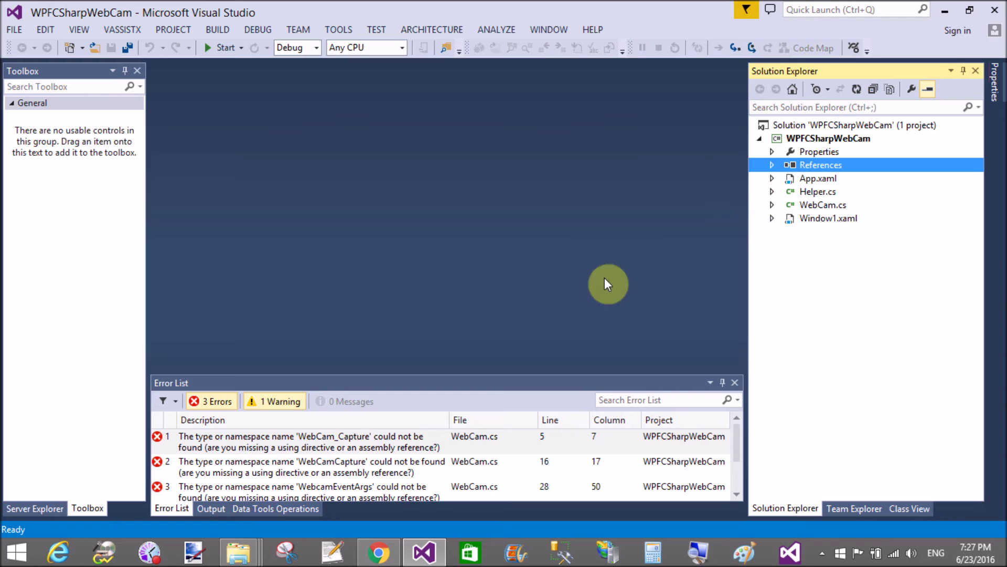
pyautogui.click(722, 383)
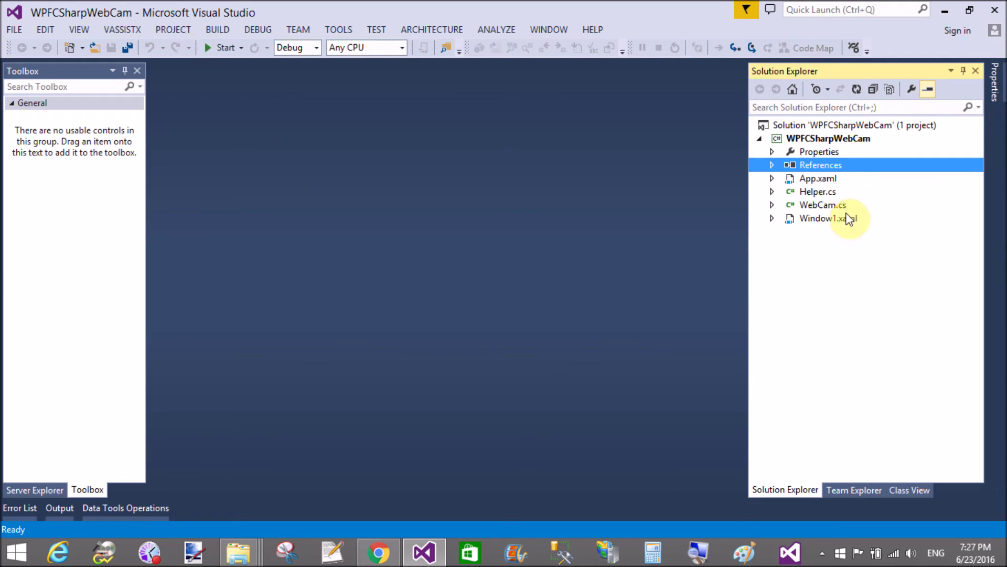
# - Run the app, start the feed, capture an image, cancel saving, and open Video Format
pyautogui.click(827, 219)
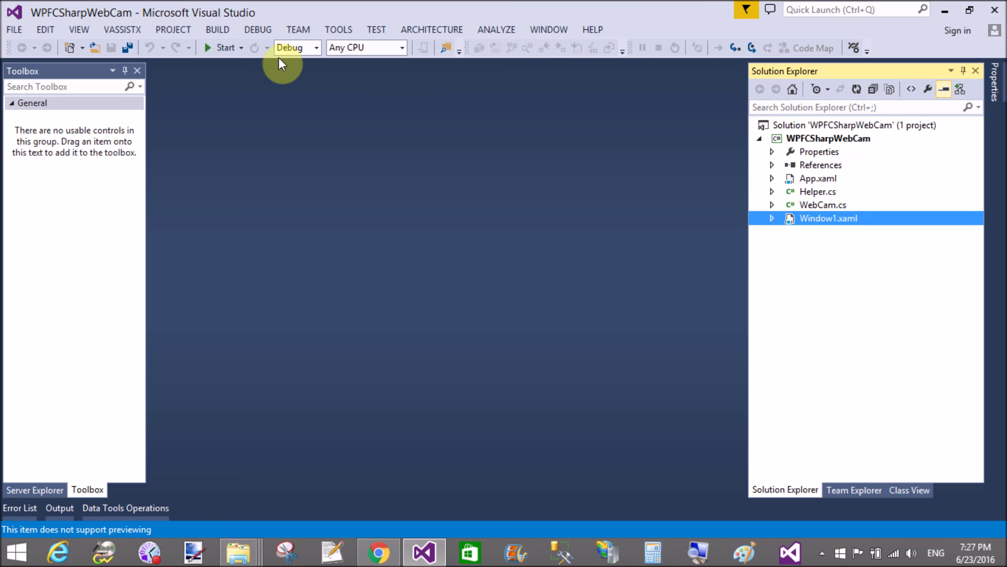
pyautogui.click(222, 48)
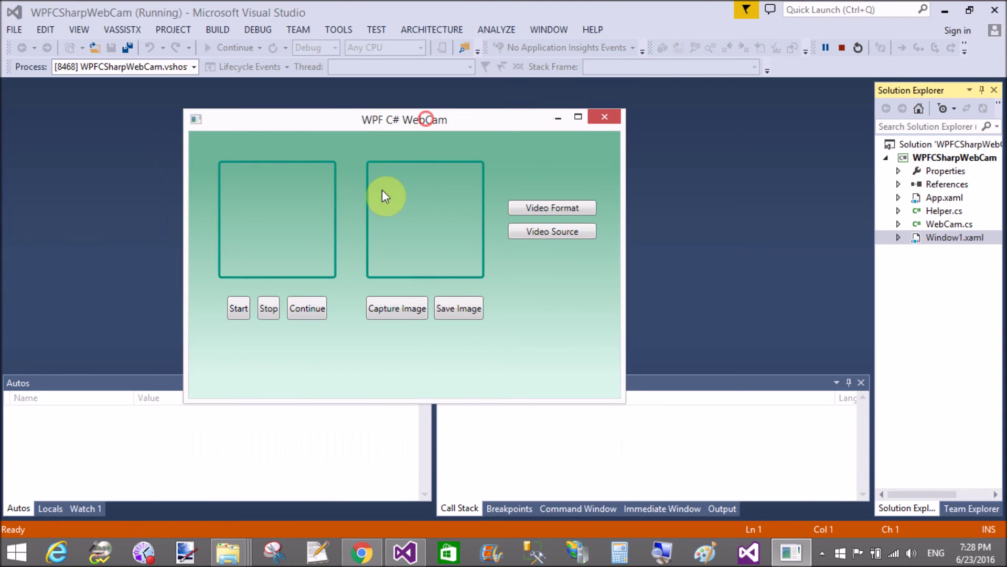
pyautogui.click(238, 309)
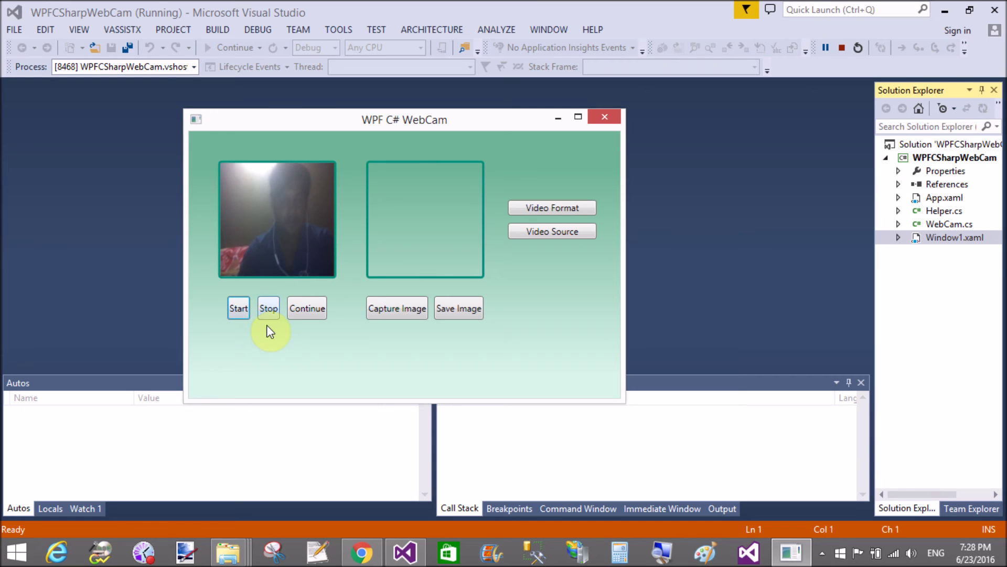
pyautogui.click(369, 315)
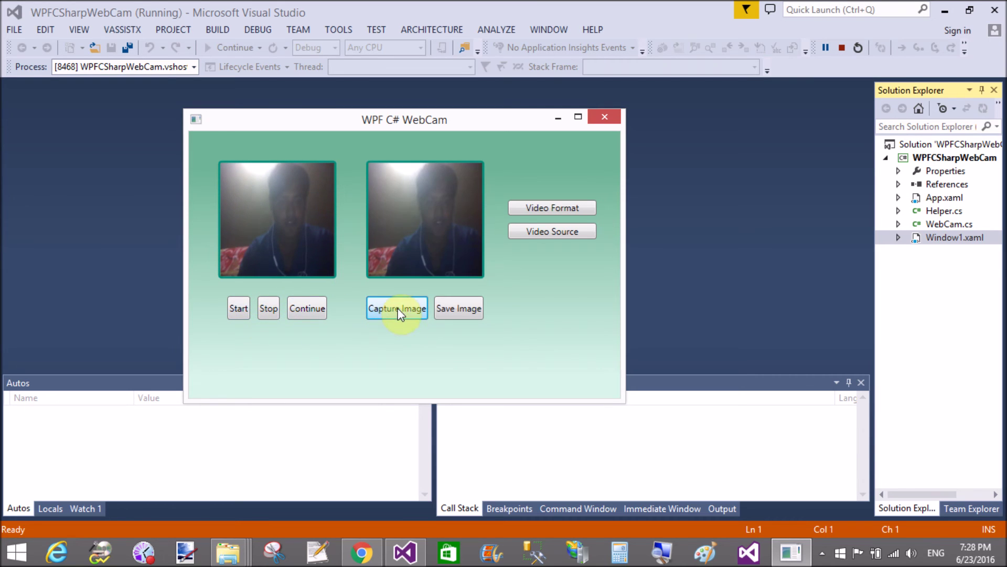
pyautogui.click(462, 309)
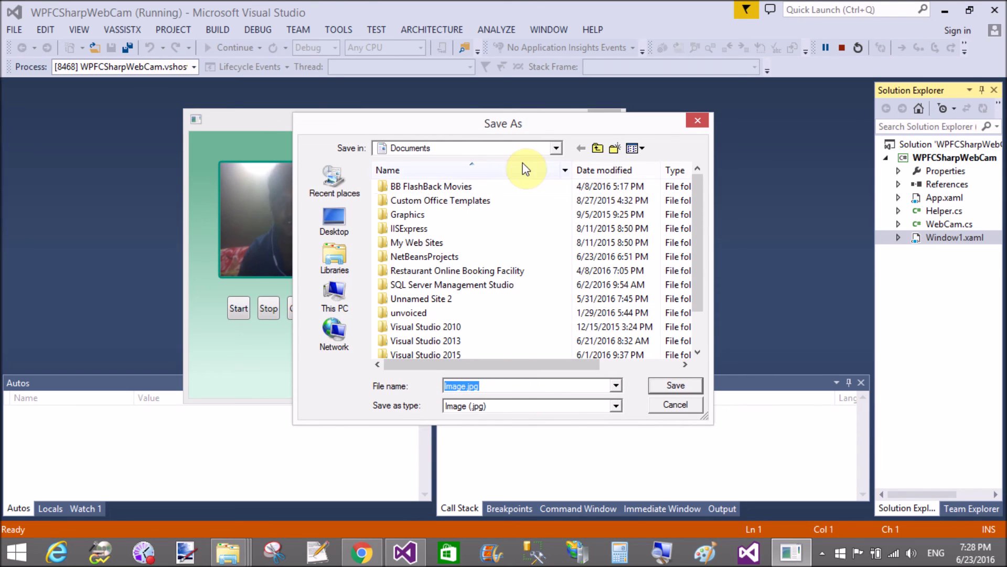
pyautogui.click(675, 405)
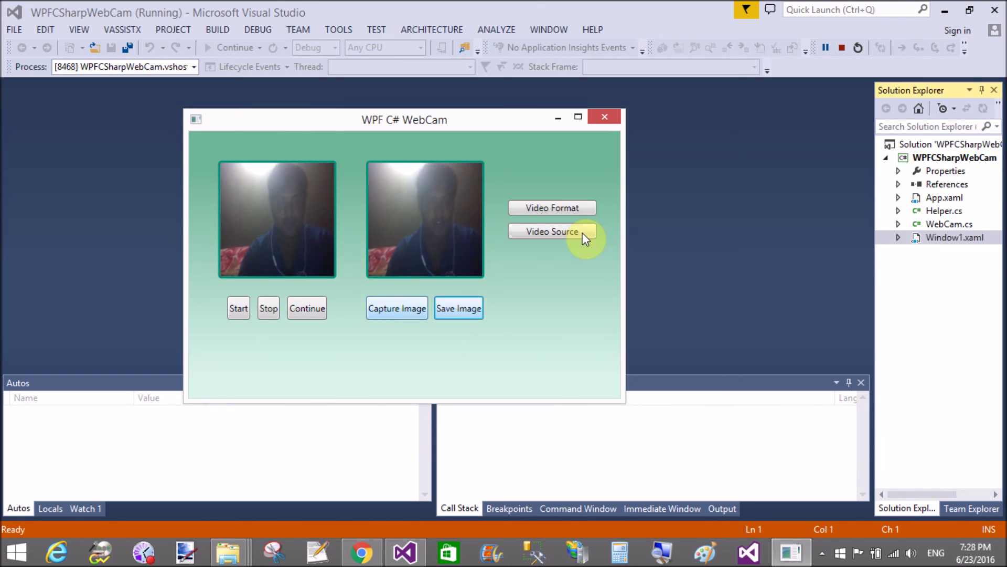
pyautogui.click(582, 212)
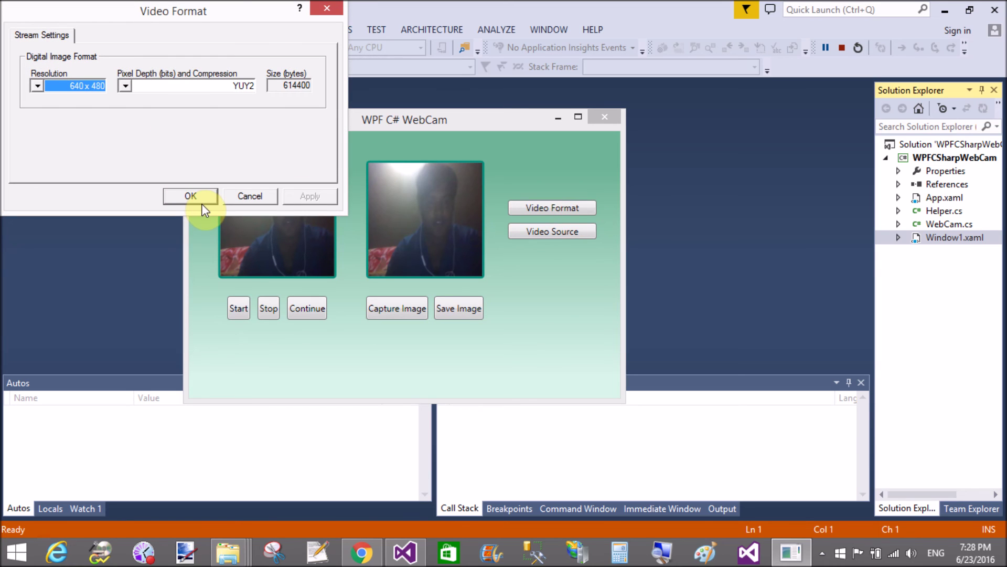
# - Close Video Format, view Video Source's Camera Controls, then stop and resume the feed
pyautogui.click(199, 196)
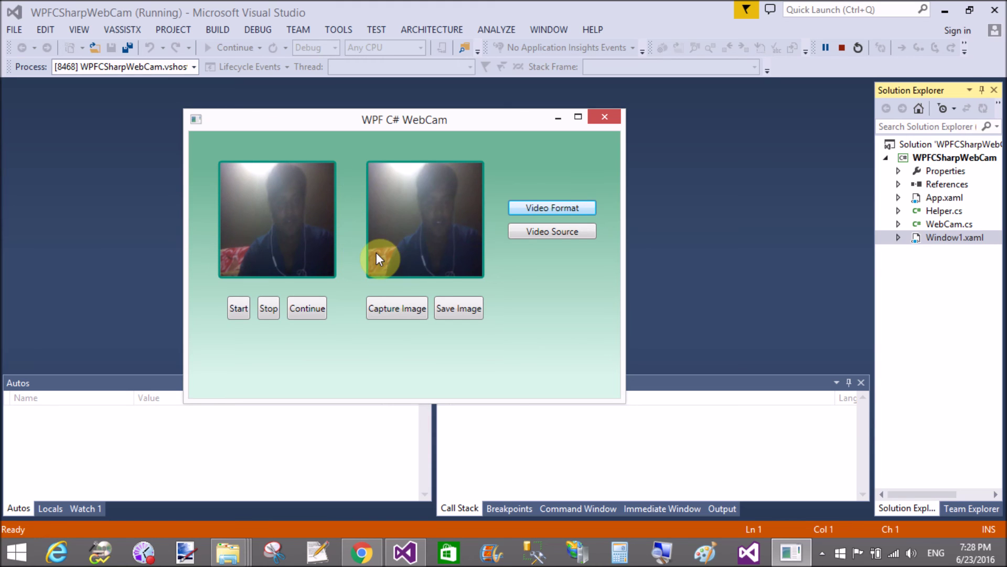
pyautogui.click(549, 232)
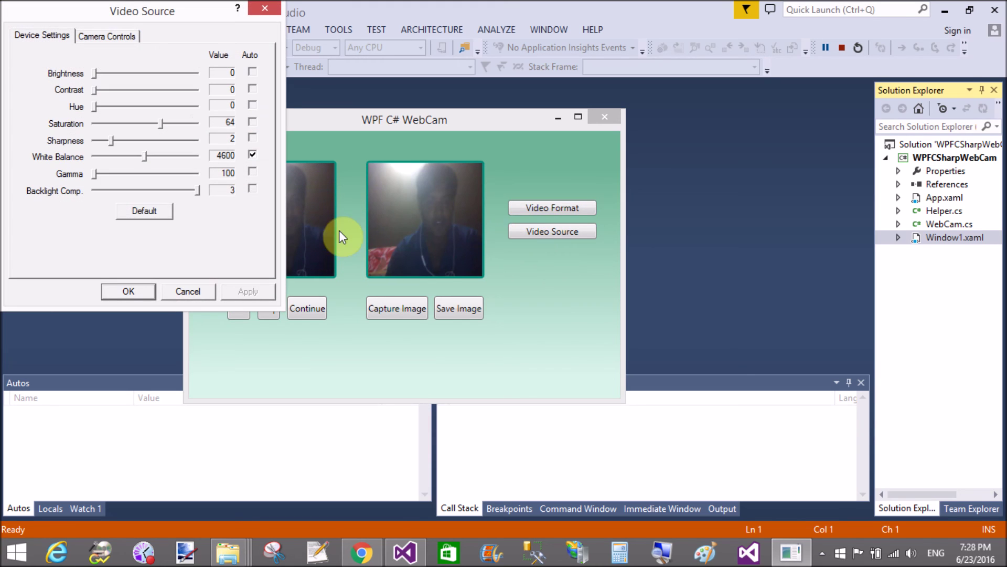
pyautogui.click(108, 37)
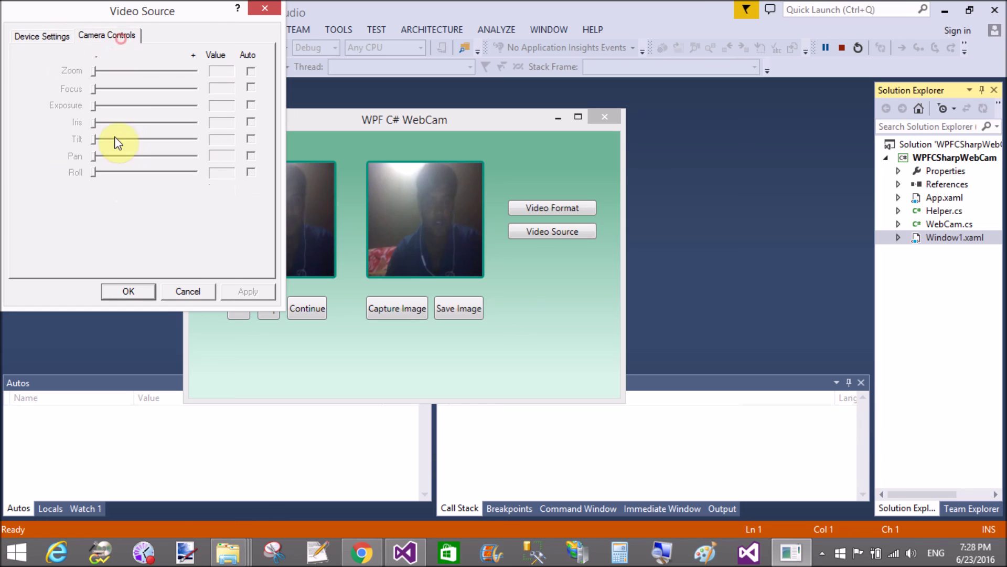
pyautogui.click(181, 291)
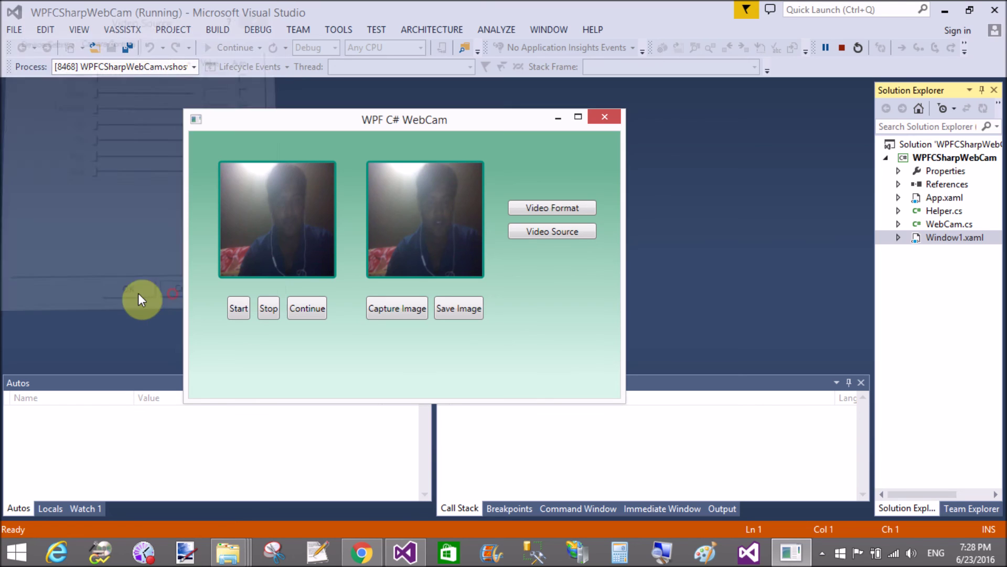
pyautogui.click(269, 309)
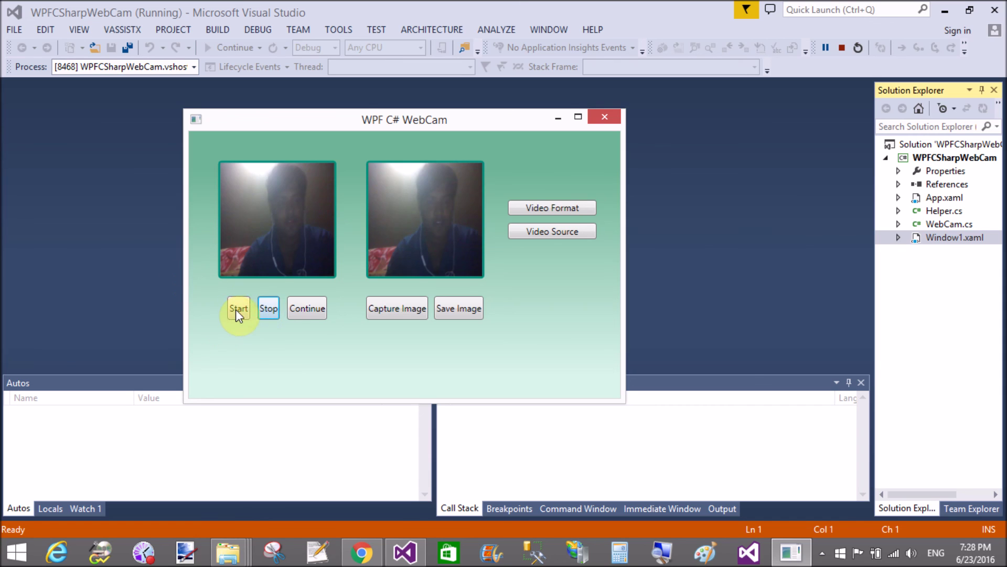
pyautogui.click(296, 311)
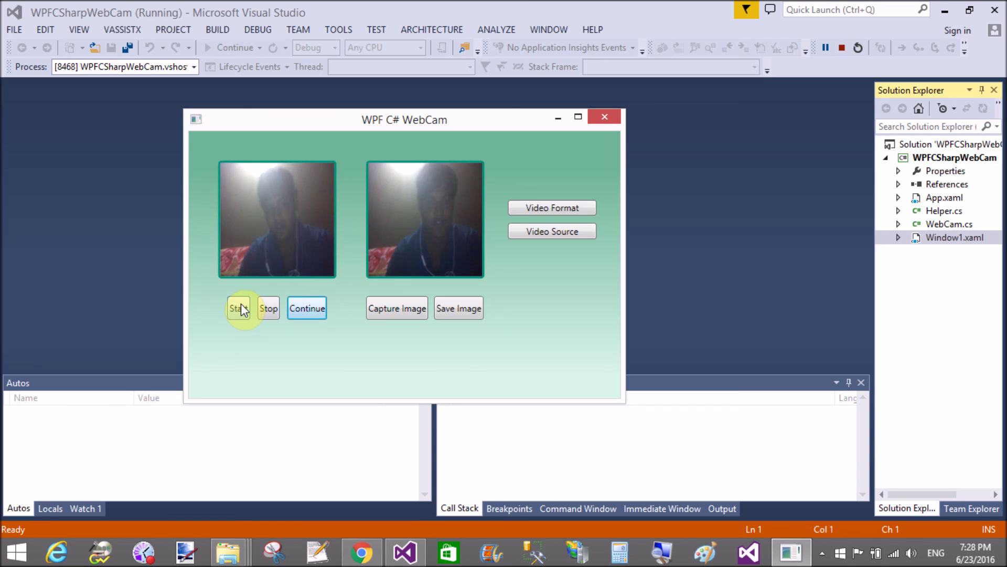
# - Close the WebCam app window to end debugging, then show the taskbar's hidden notification icons
pyautogui.click(605, 118)
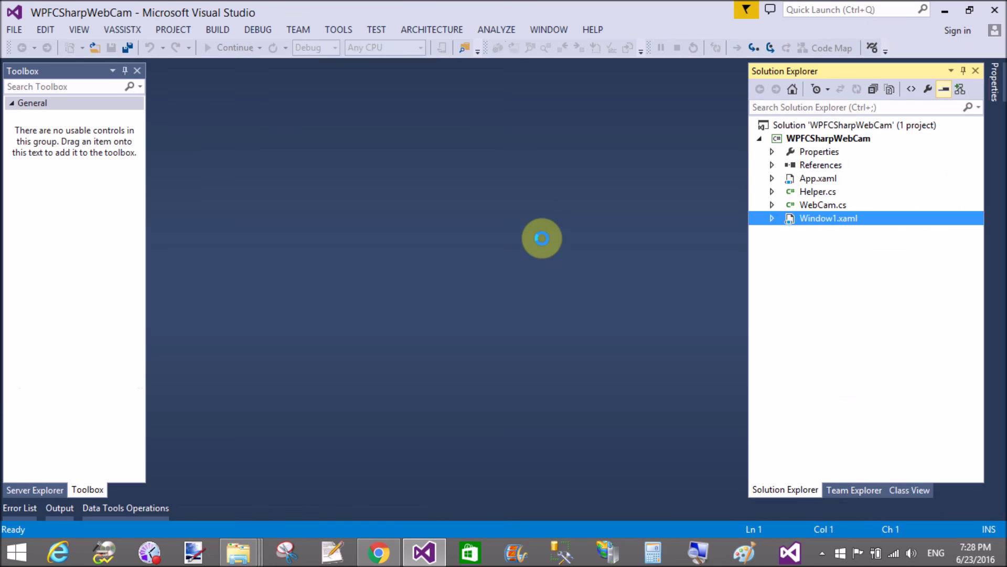
pyautogui.click(821, 554)
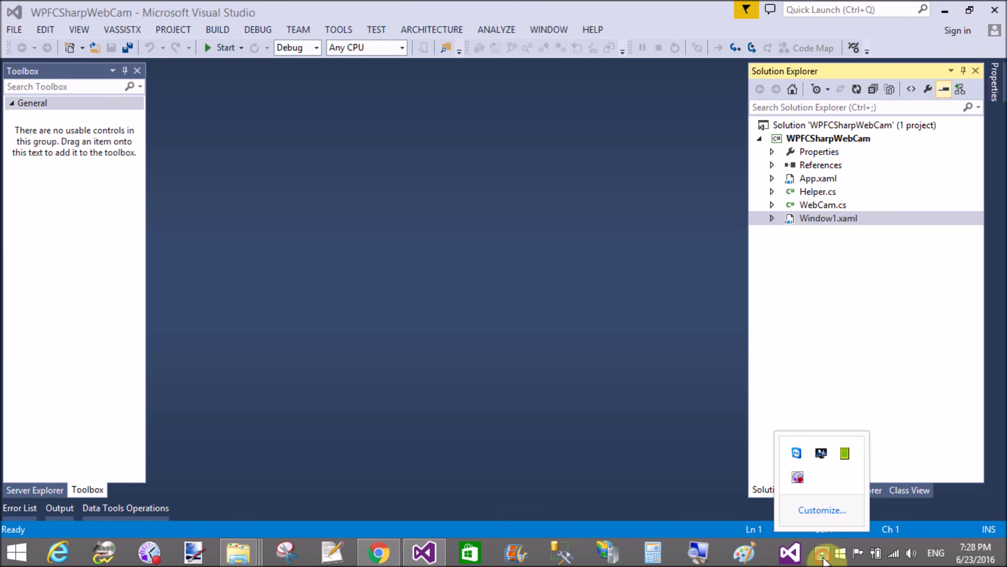